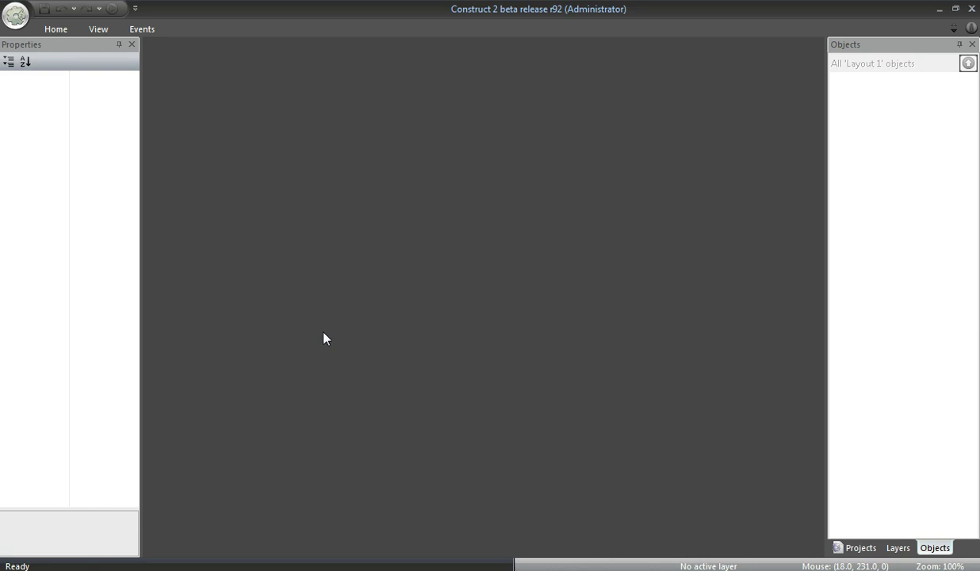
- Start a new empty project from the application menu's New command
click(15, 14)
click(56, 62)
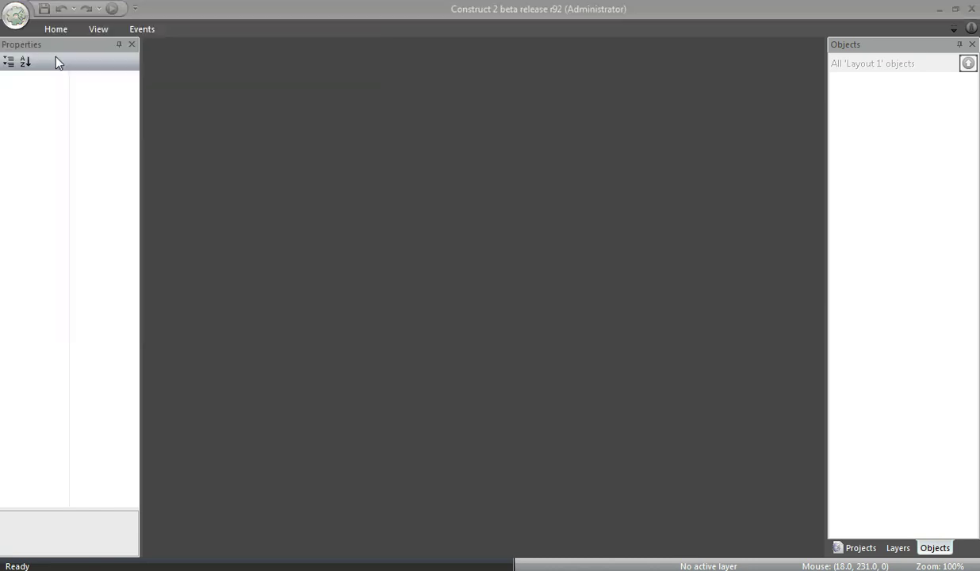
click(557, 268)
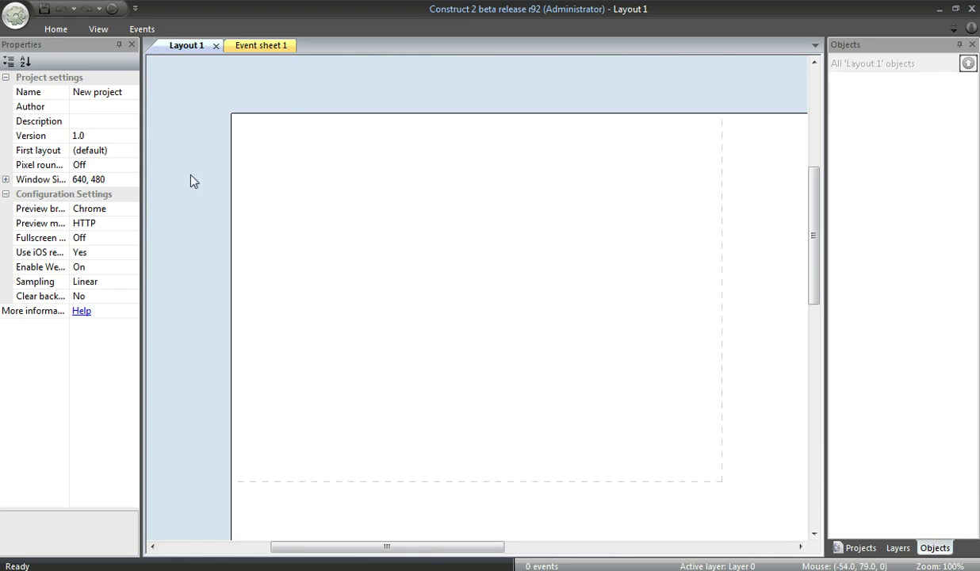
- Set Layout 1's Layout Size to 704, 480
click(378, 190)
click(120, 151)
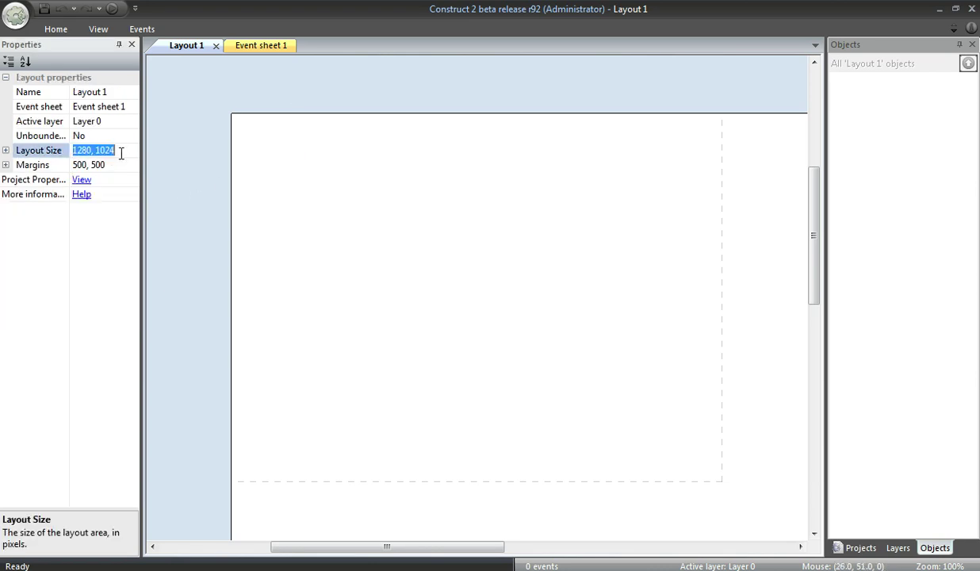
text(704, 480)
key(Return)
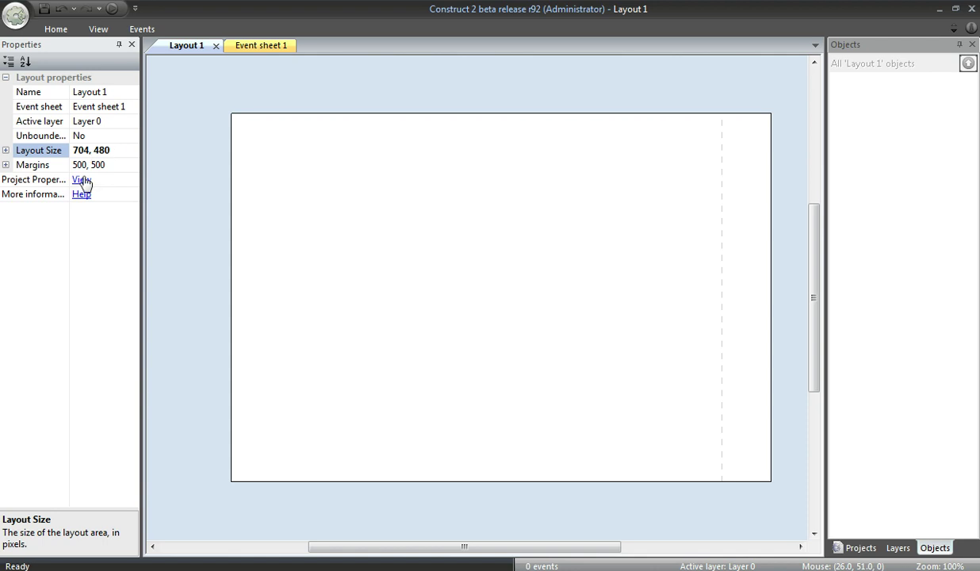
- Set the project's Window Size to 704, 480
click(83, 180)
click(110, 180)
text(7)
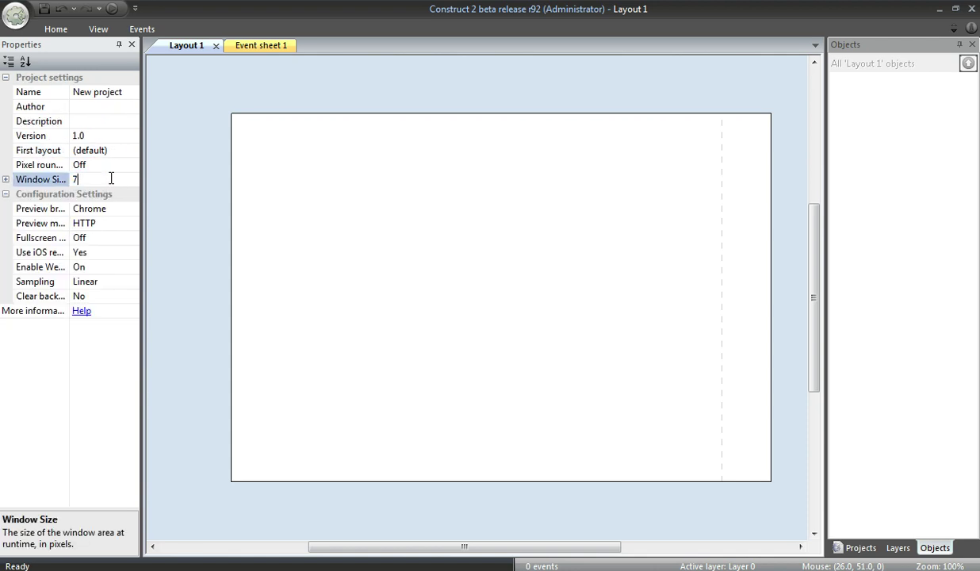
text(04, 480)
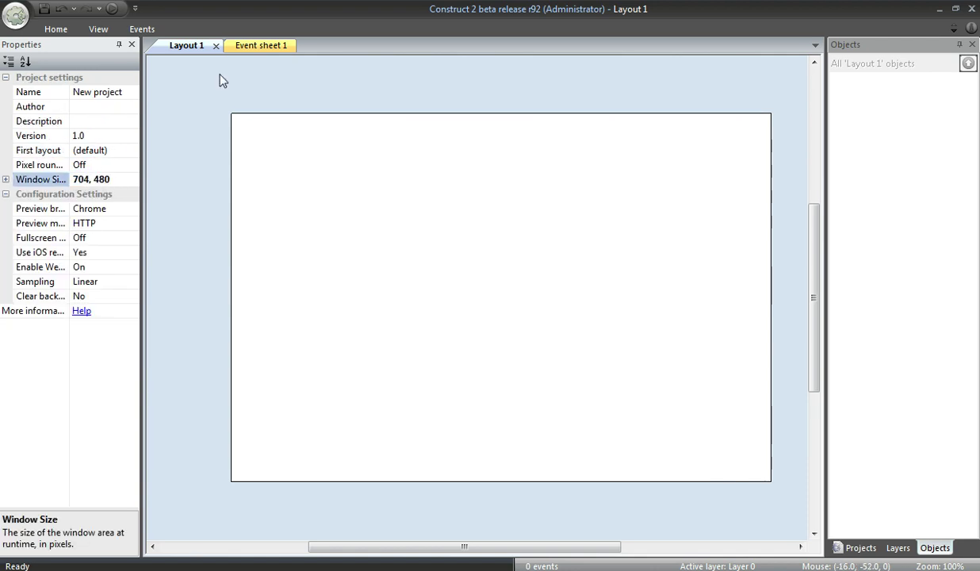
click(226, 77)
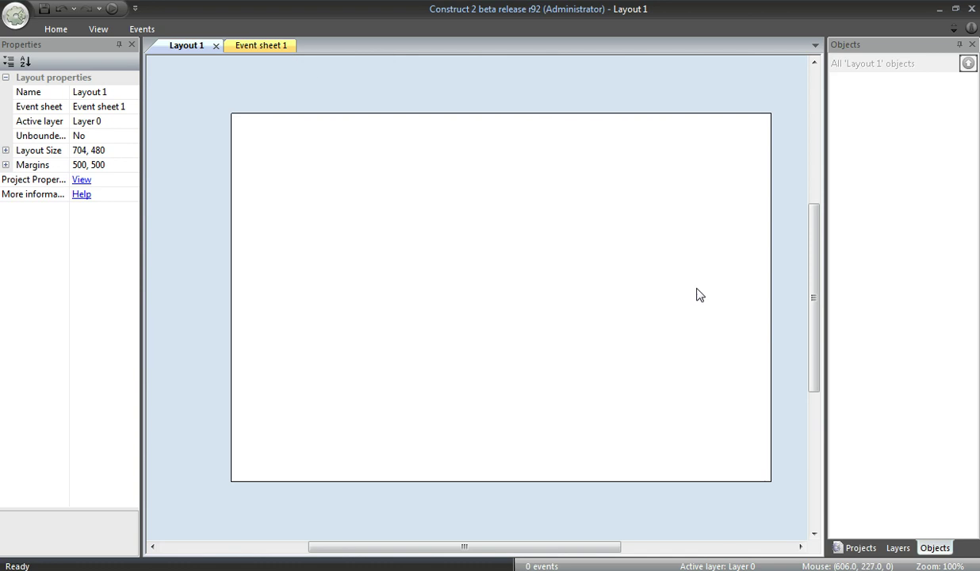
- Add two new layers and rename Layer 0 to Background
click(898, 548)
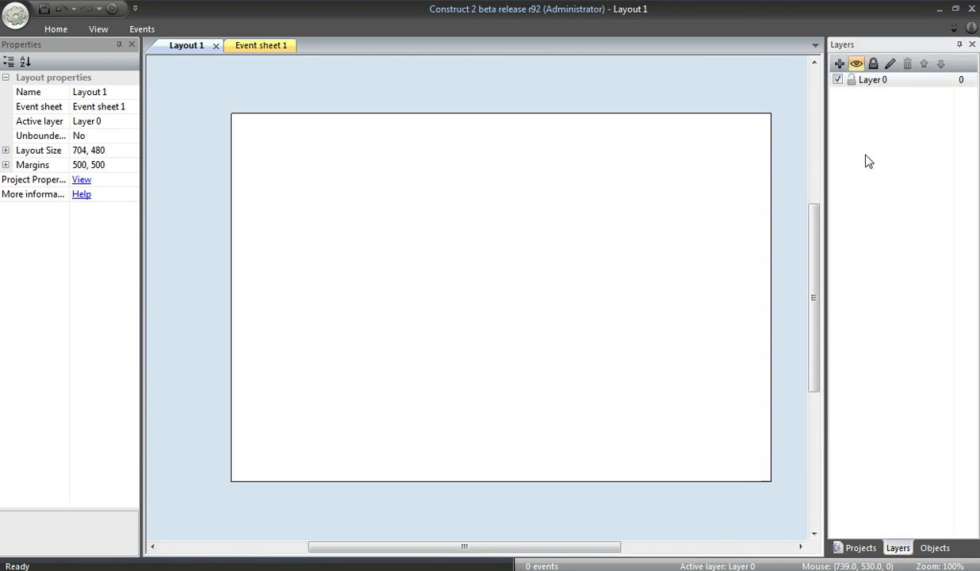
click(840, 63)
click(840, 64)
right_click(880, 109)
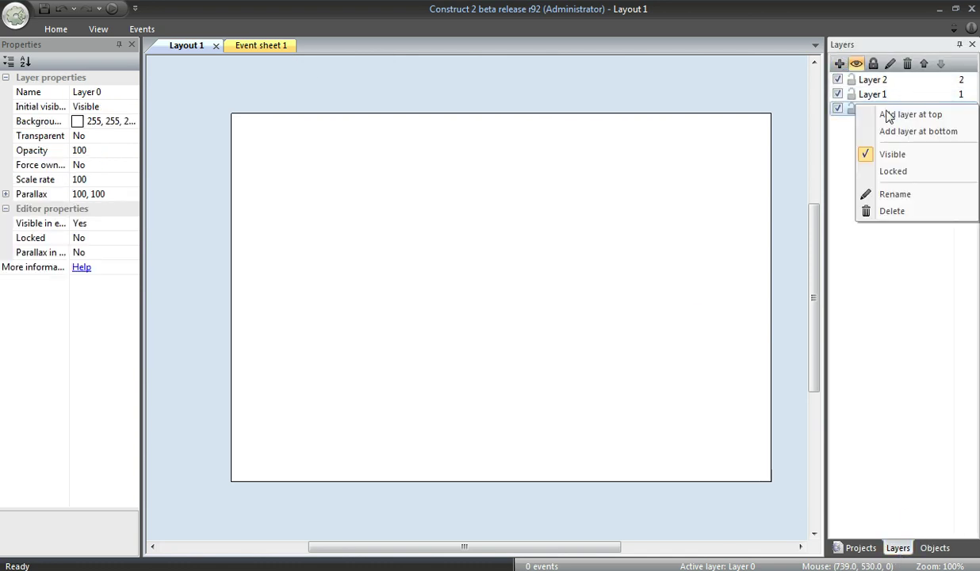
click(924, 197)
text(Backgro)
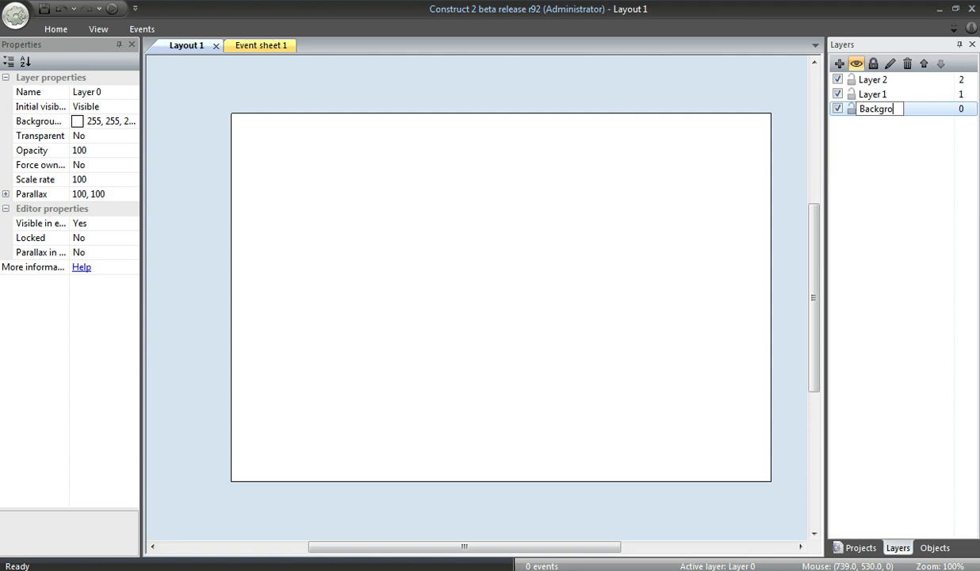
text(und)
key(Return)
- Rename Layer 1 to Main
right_click(858, 96)
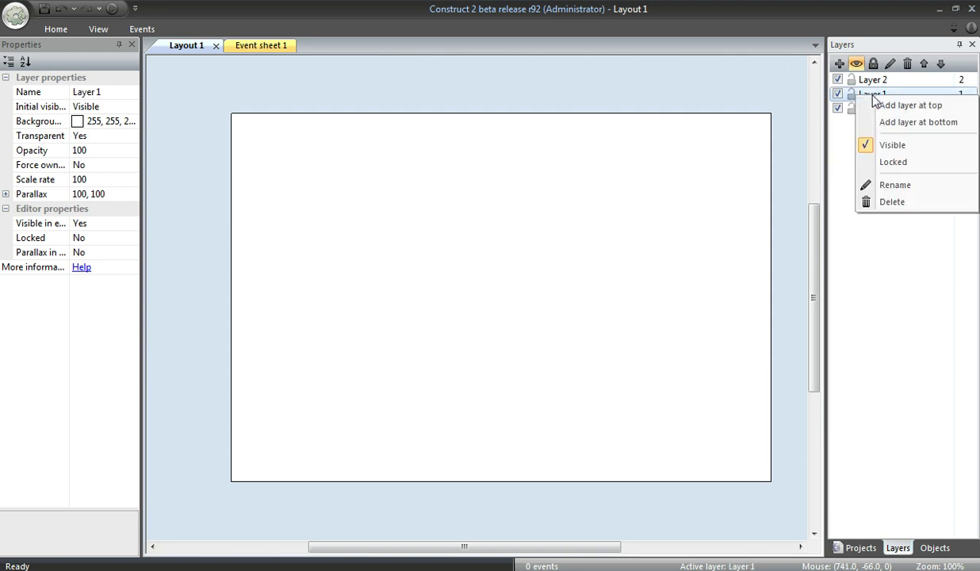
click(910, 185)
text(Main)
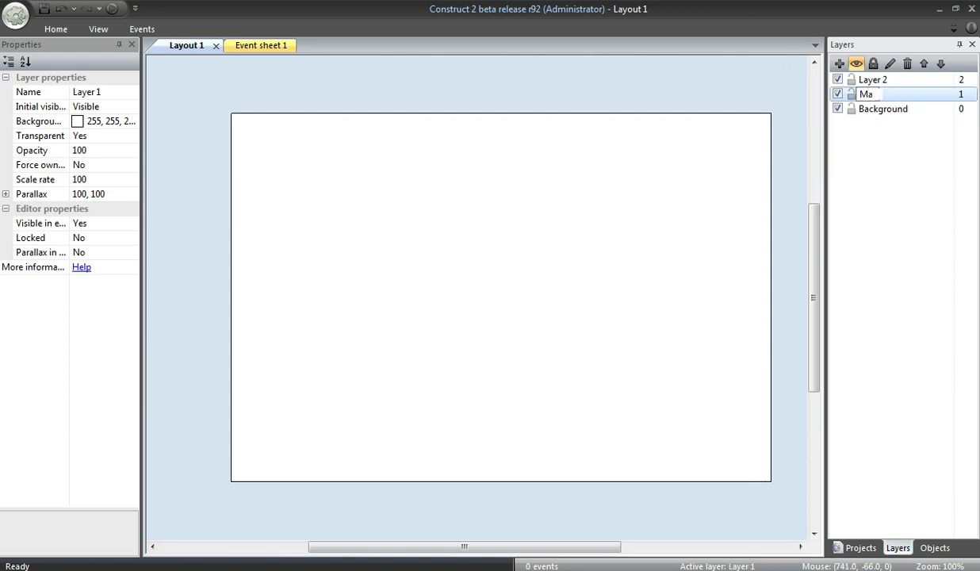
key(Return)
- Rename Layer 2 to GUI
click(863, 79)
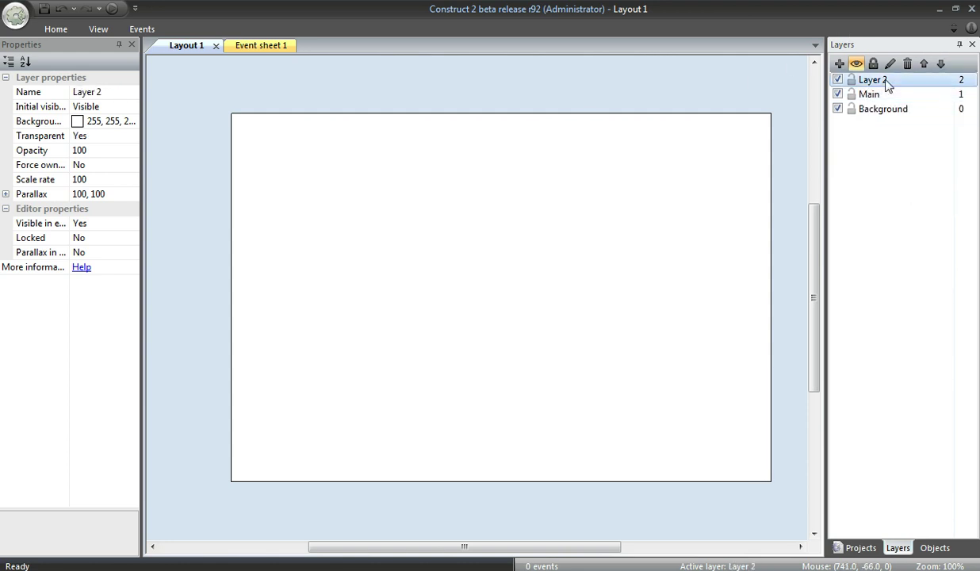
right_click(880, 81)
click(894, 168)
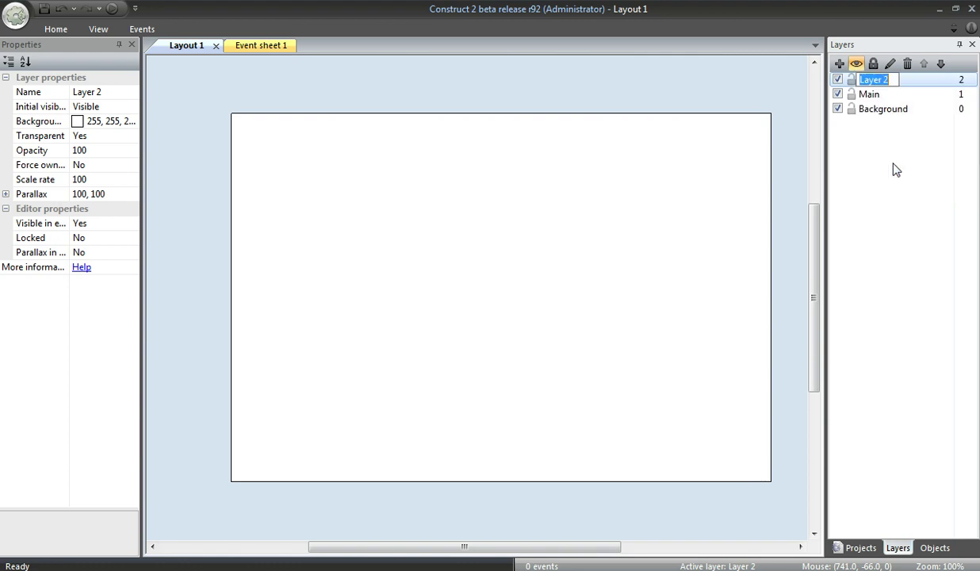
text(GUI)
key(Return)
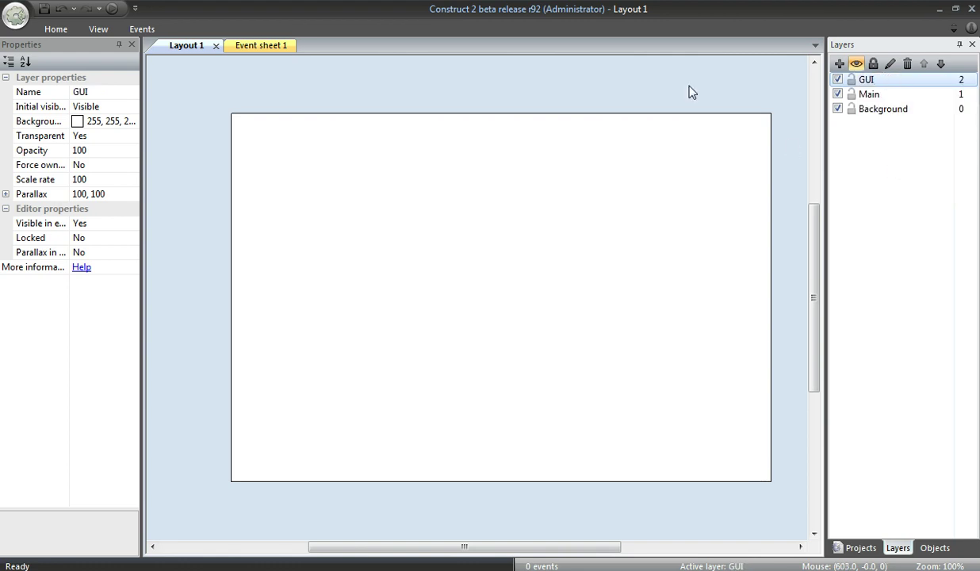
click(679, 84)
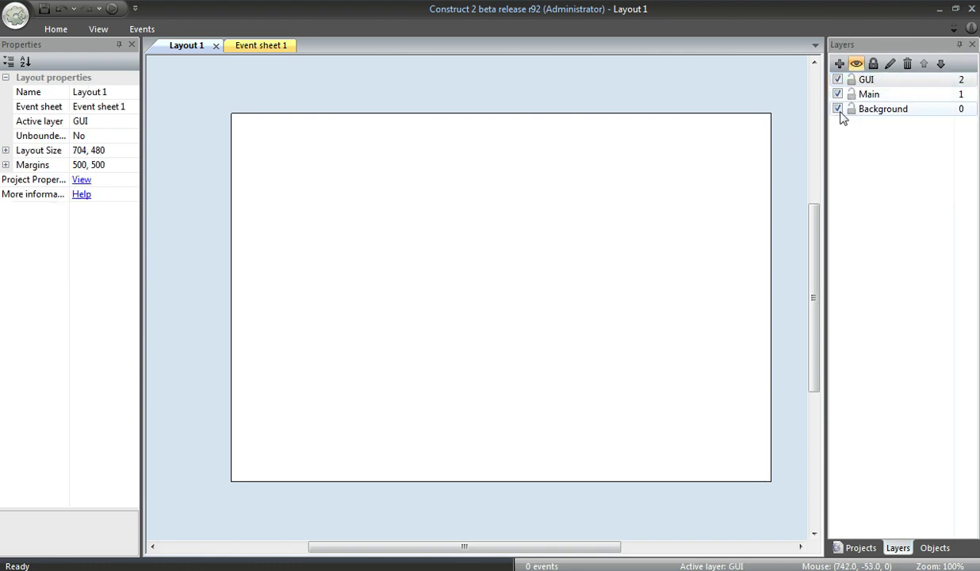
- Insert a Tiled Background object textured with background.png
right_click(361, 154)
click(384, 162)
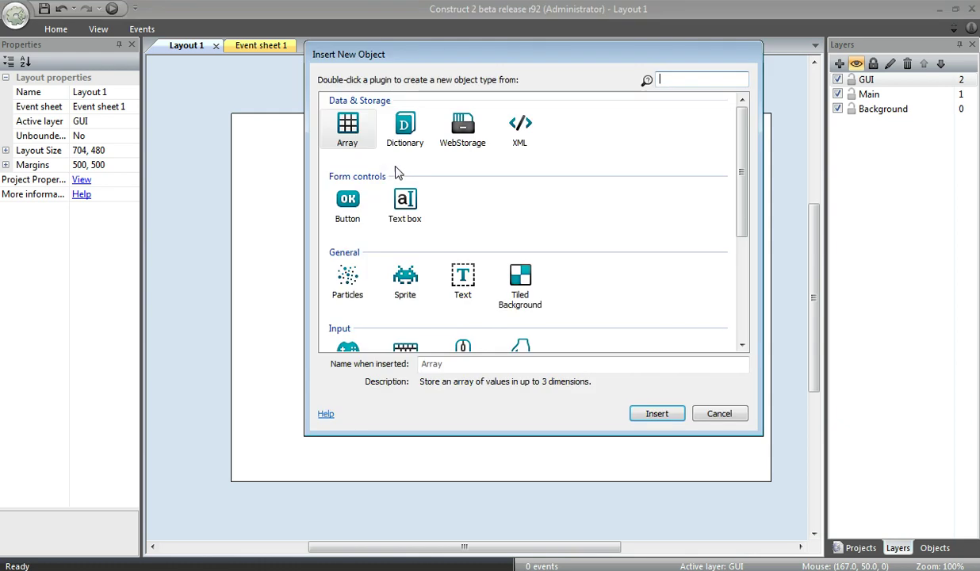
double_click(522, 292)
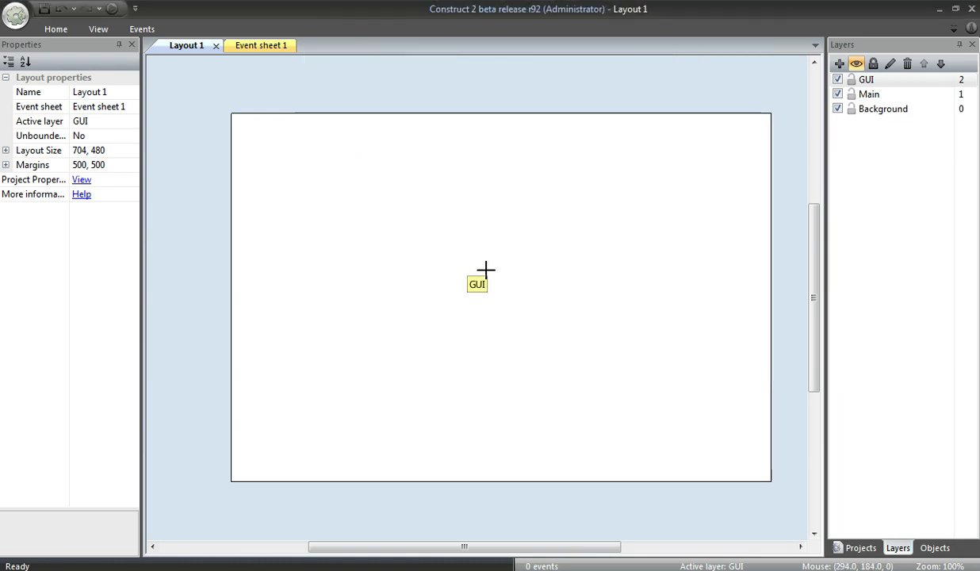
click(334, 195)
click(217, 93)
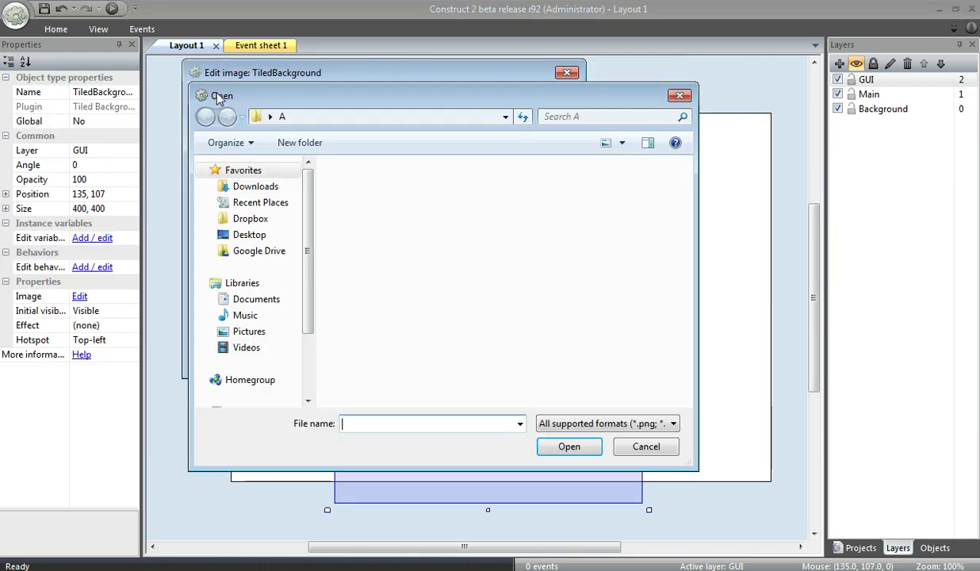
double_click(346, 178)
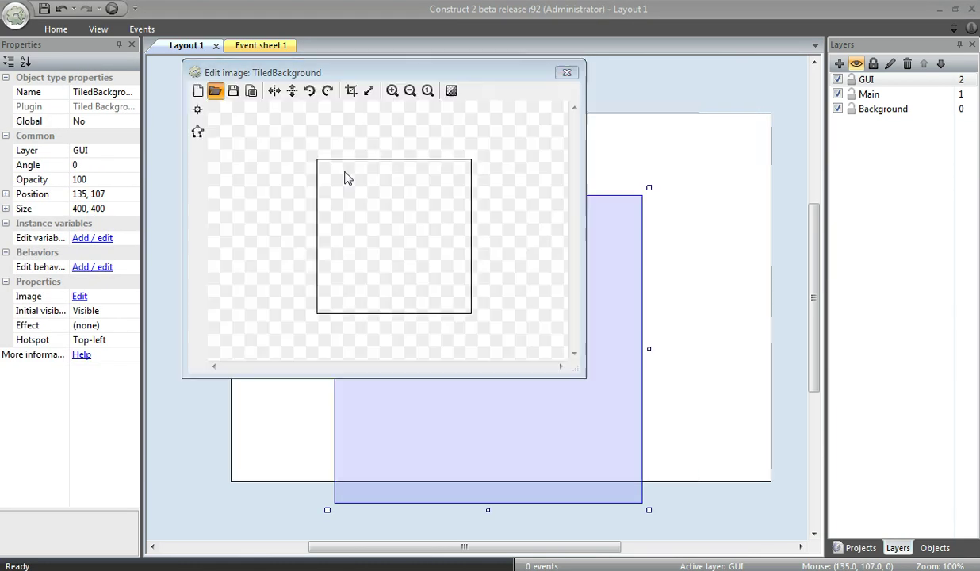
click(566, 73)
- Give the tiled background position 0, 0, size 704, 480, on the Background layer
click(131, 193)
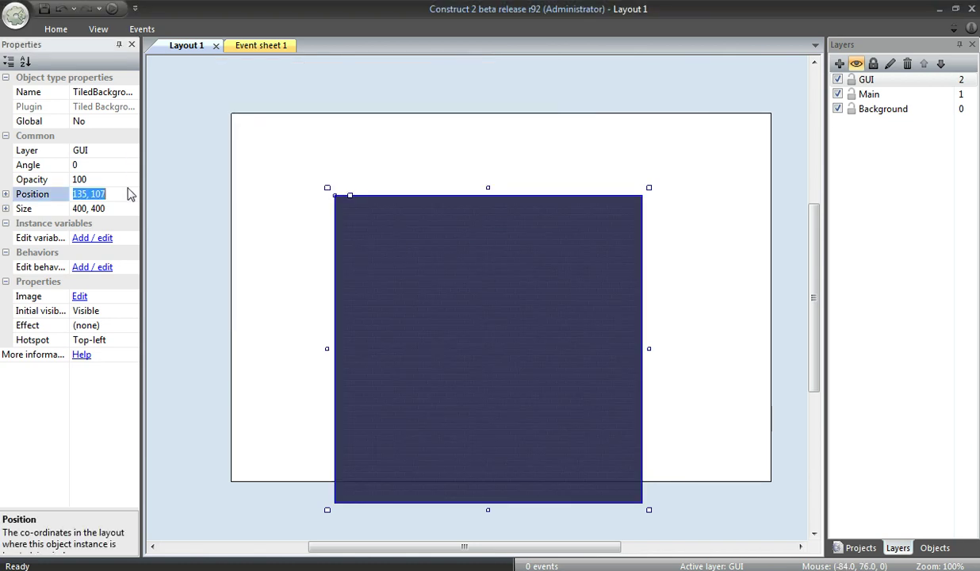
text(0, 0)
key(Return)
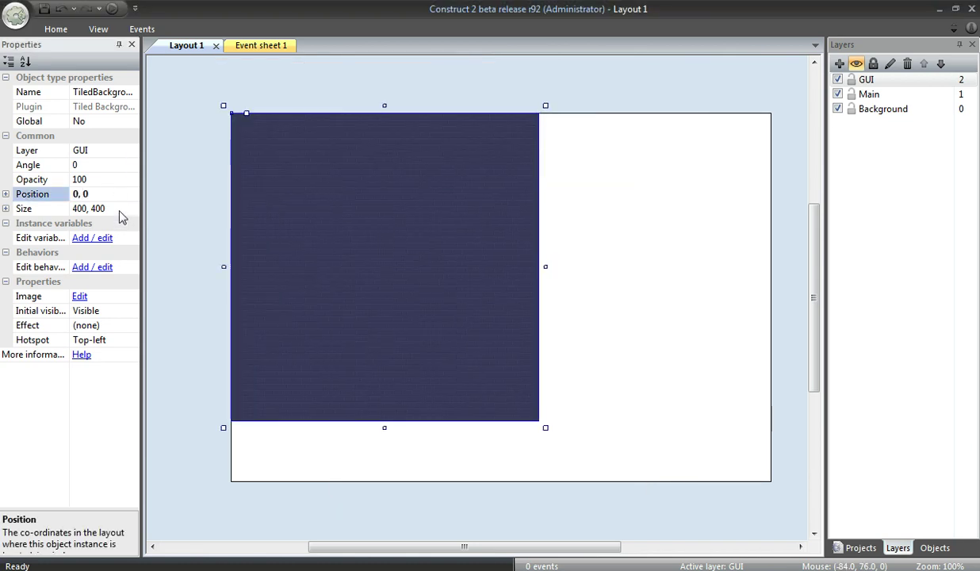
click(119, 209)
text(704,480)
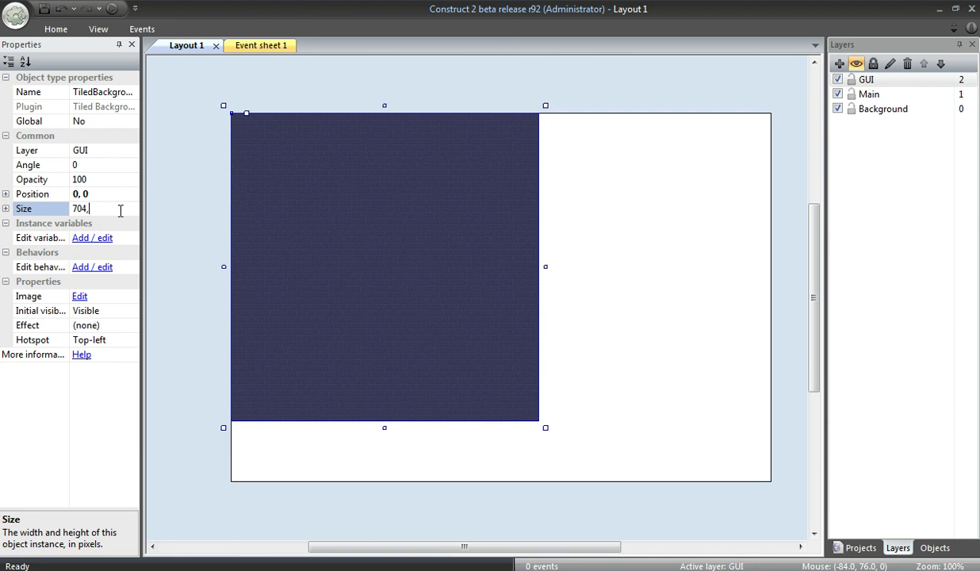
key(Return)
click(133, 150)
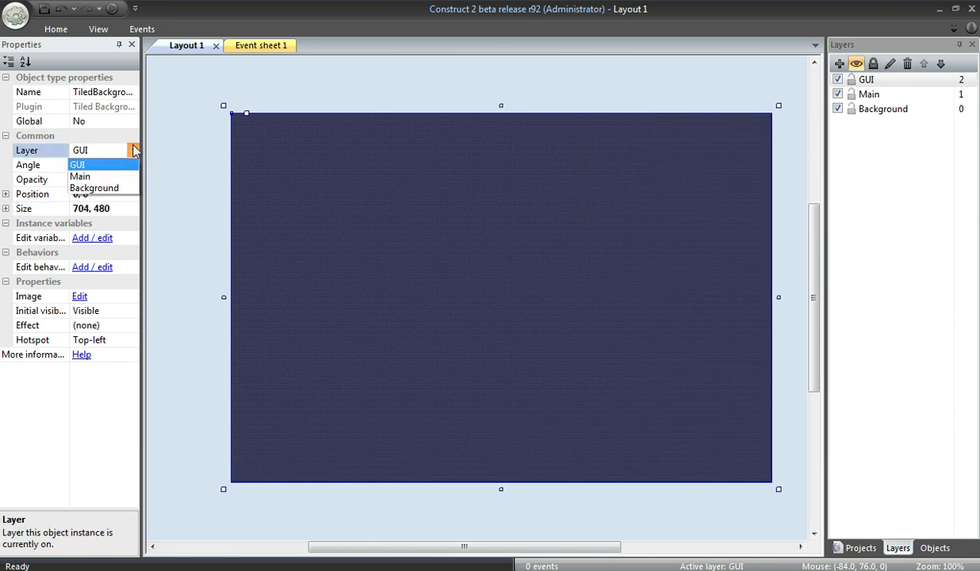
click(120, 189)
click(221, 90)
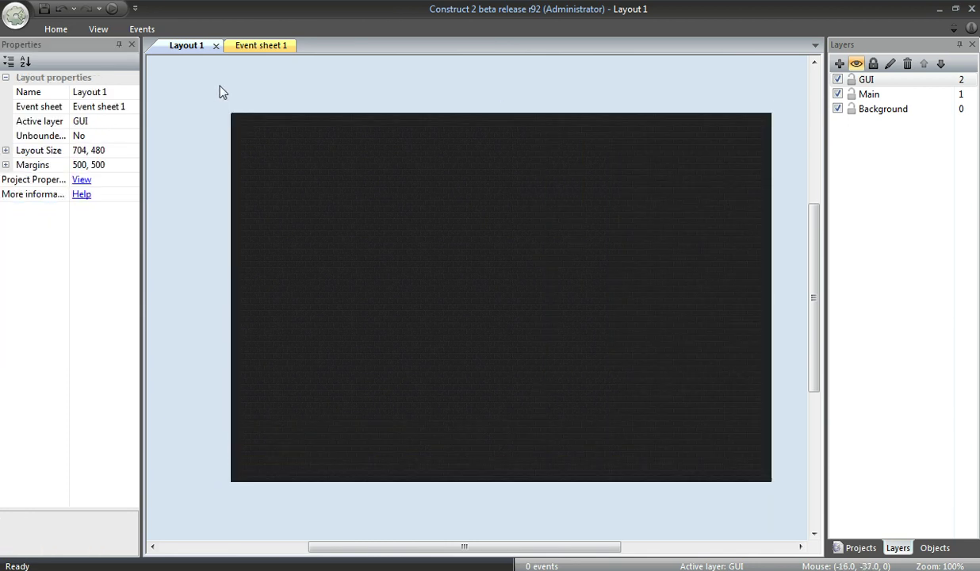
- Lock the Background layer and set the layout's Active layer property to Main
click(588, 247)
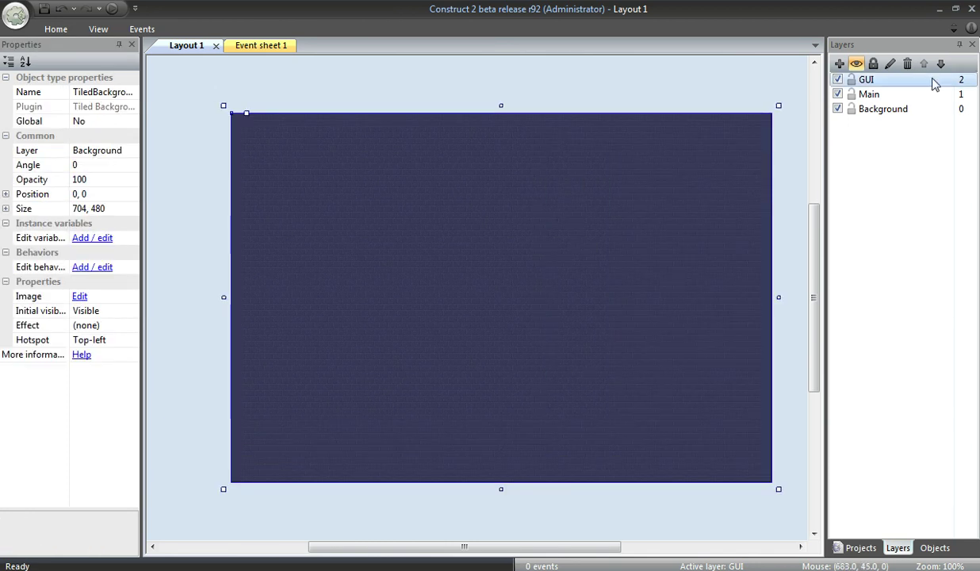
click(852, 109)
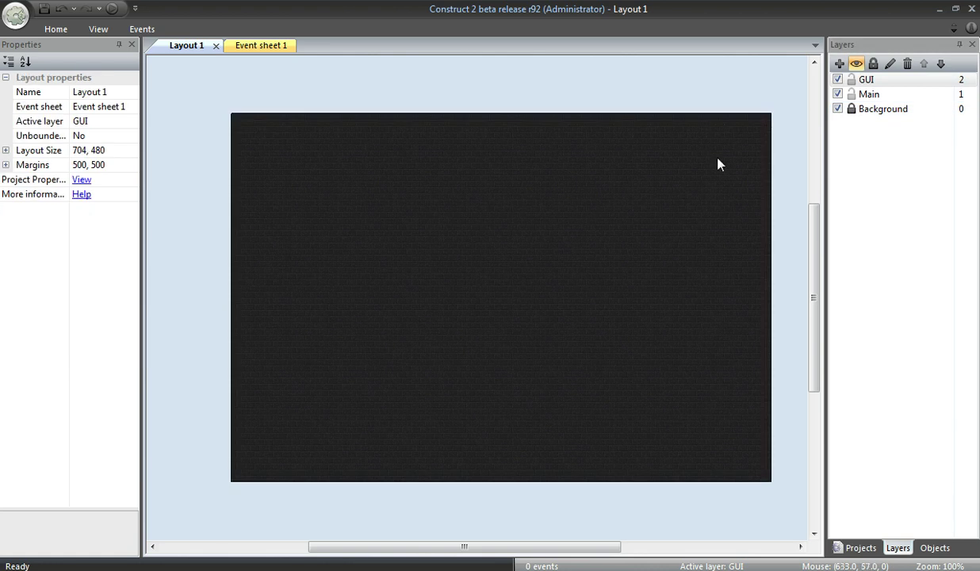
click(133, 120)
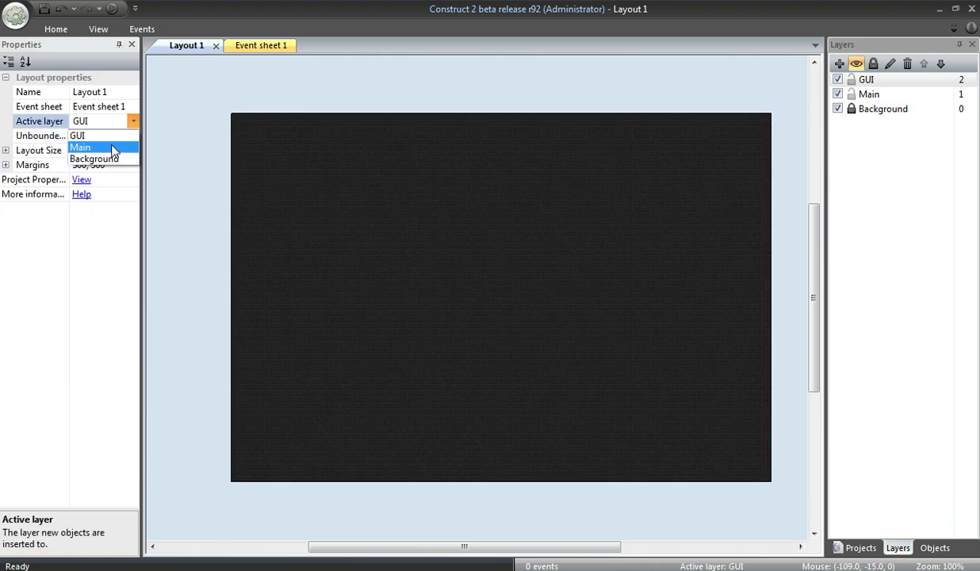
click(114, 149)
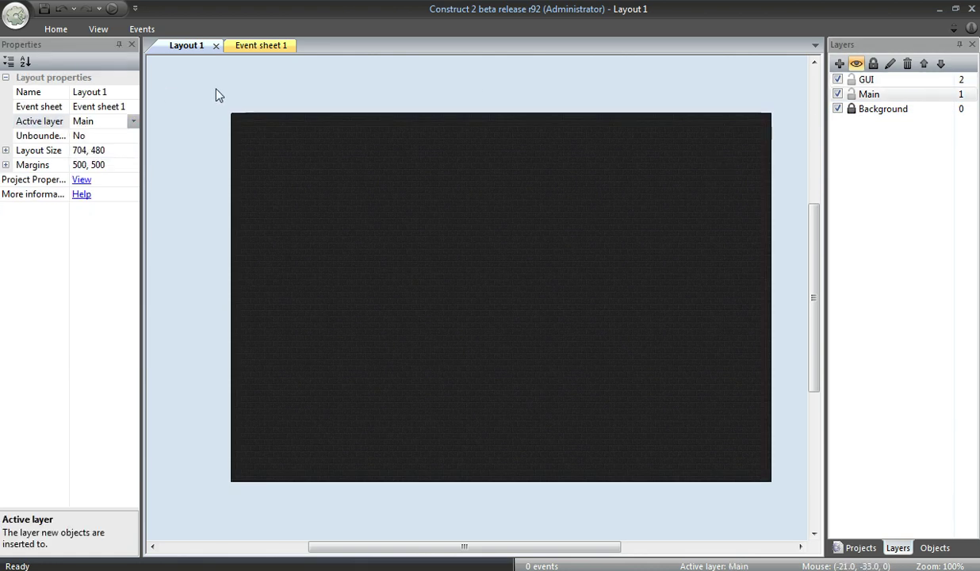
- Insert a Sprite on the layout and load ball-norma.png as its image
right_click(301, 160)
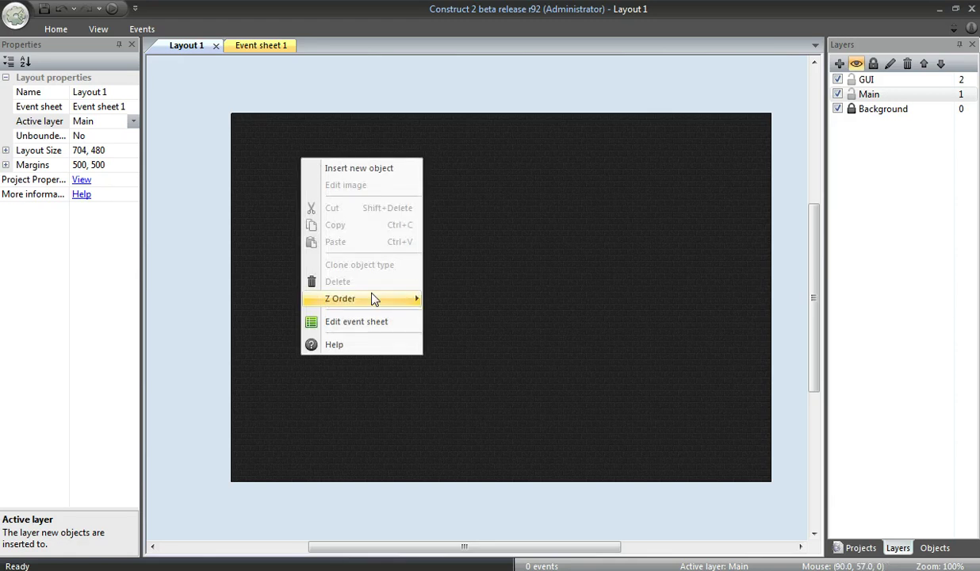
click(373, 169)
double_click(403, 337)
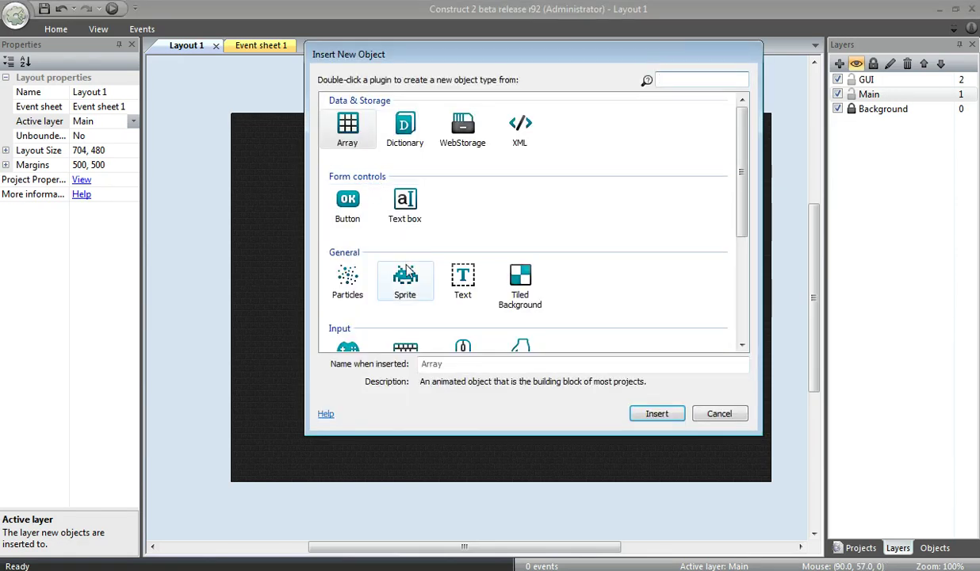
click(387, 244)
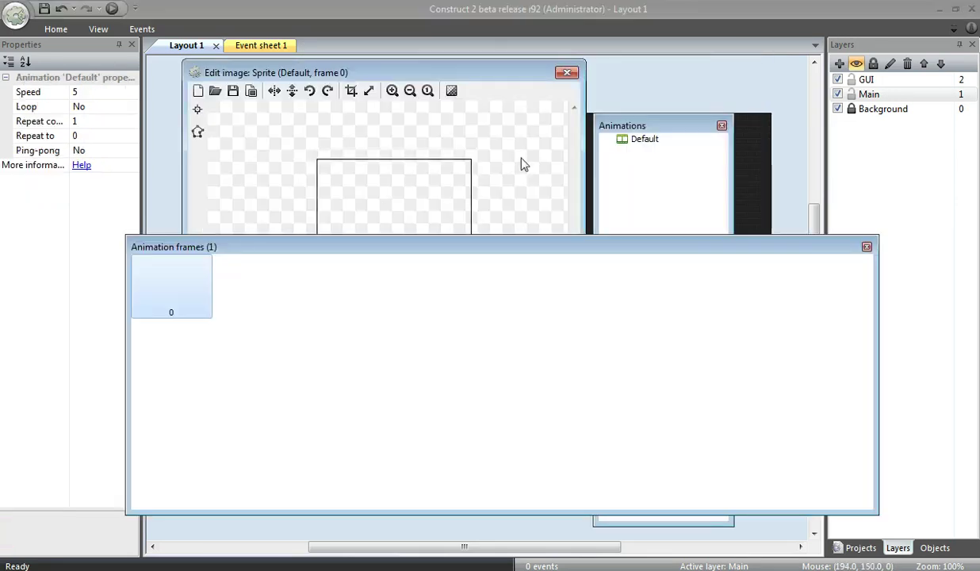
click(221, 93)
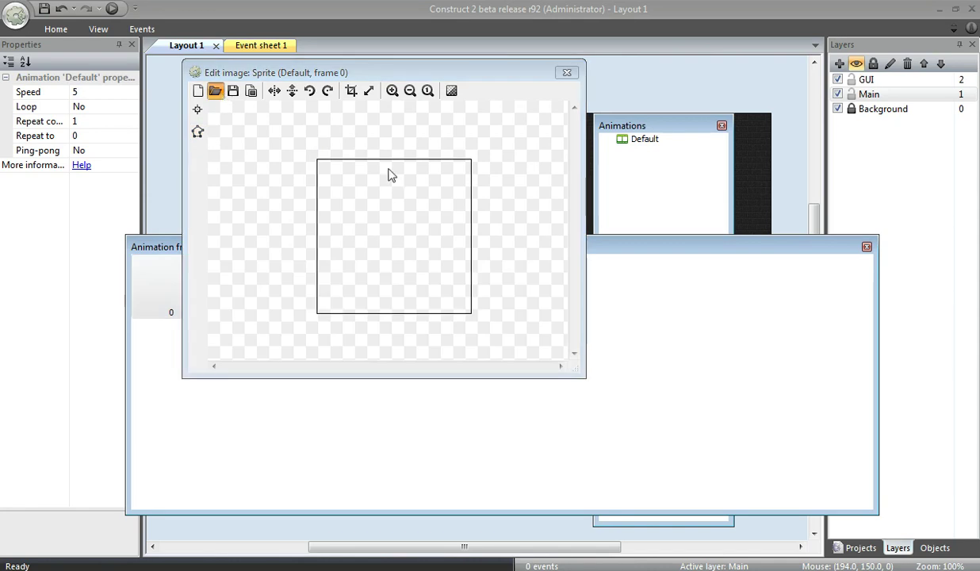
double_click(375, 220)
- Close the ball's image editor, insert a second sprite, and browse to the paddle image files
click(566, 73)
right_click(460, 184)
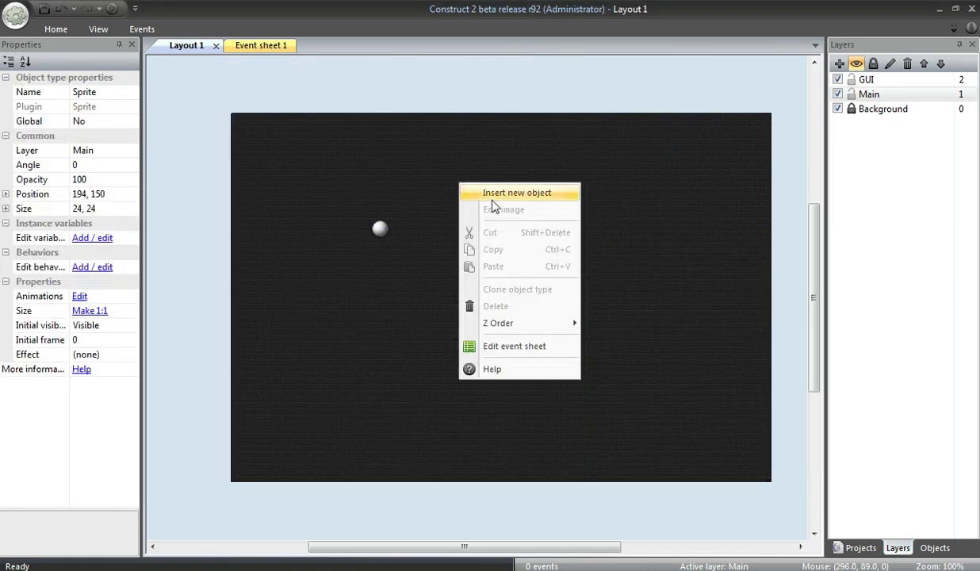
click(492, 200)
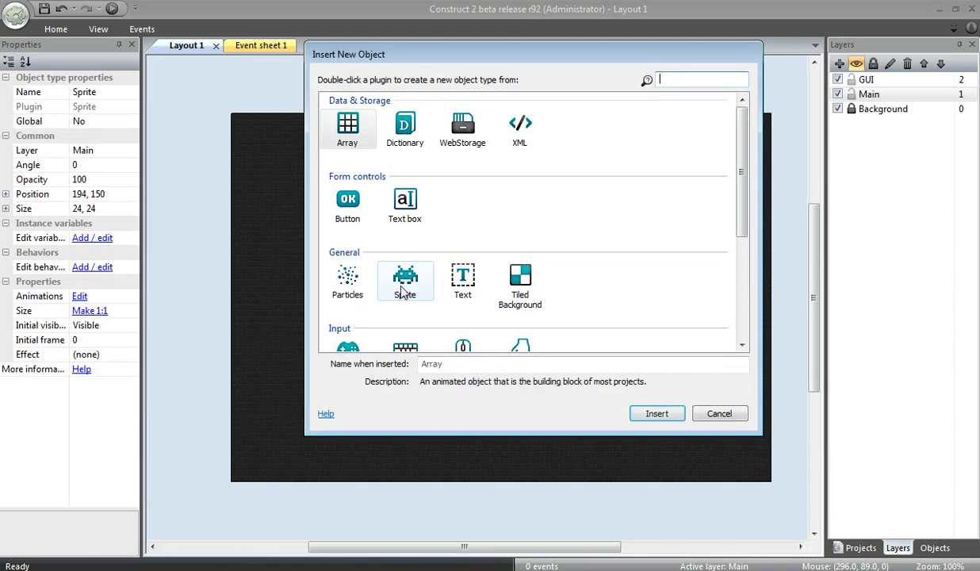
double_click(402, 292)
click(450, 280)
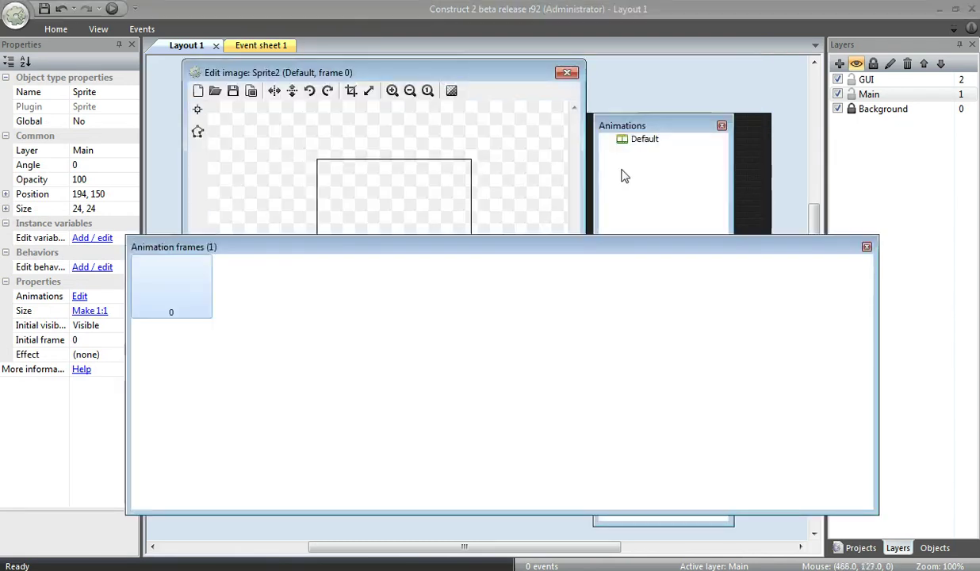
click(215, 91)
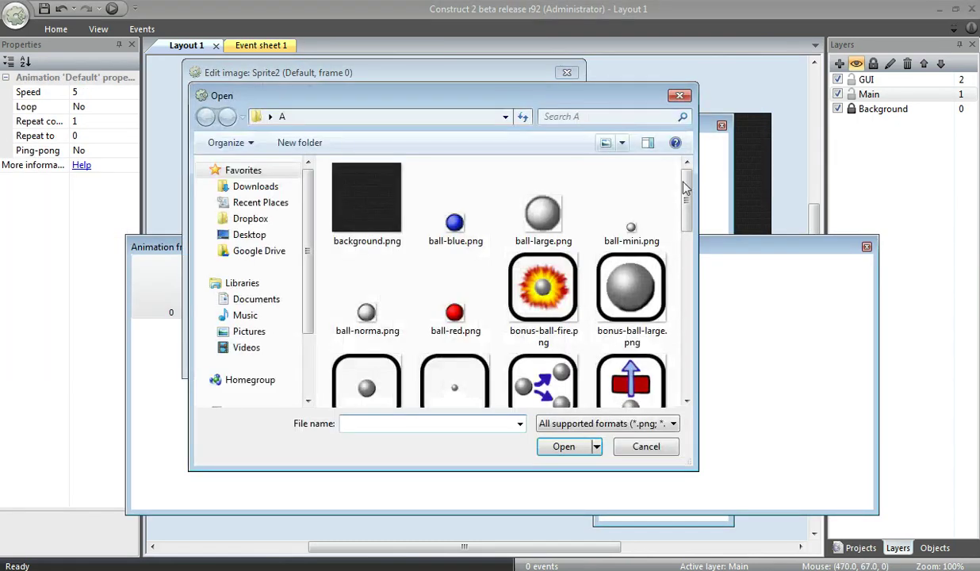
drag(685, 187, 689, 279)
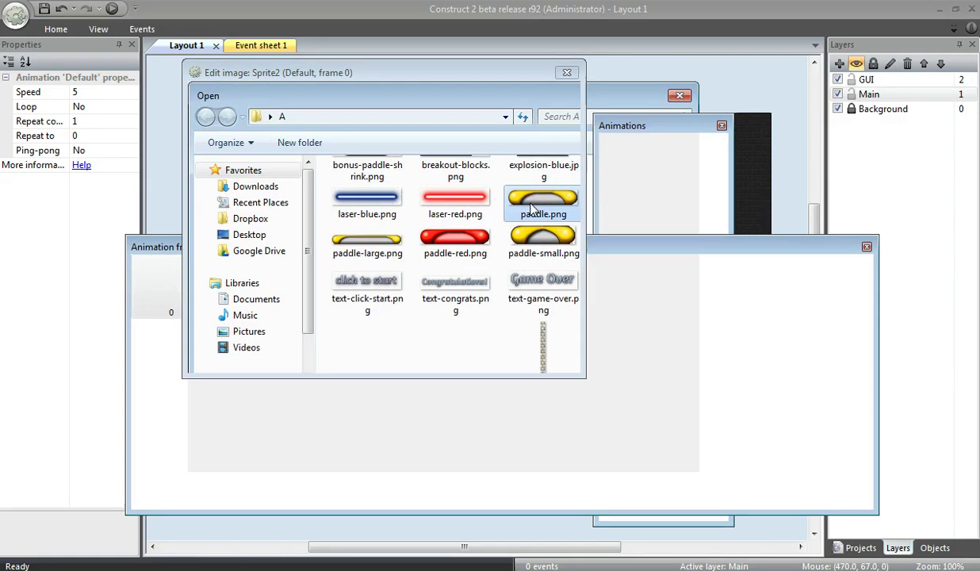
- Load paddle.png as the second sprite's image
double_click(533, 208)
click(566, 72)
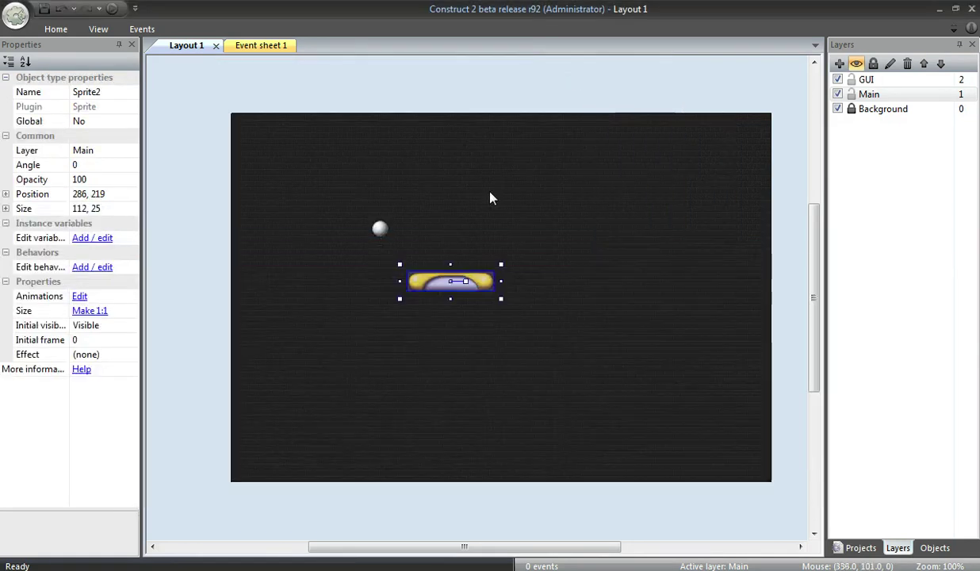
click(485, 184)
- Insert a third sprite and give it the wall.png stone wall image
right_click(490, 185)
click(508, 195)
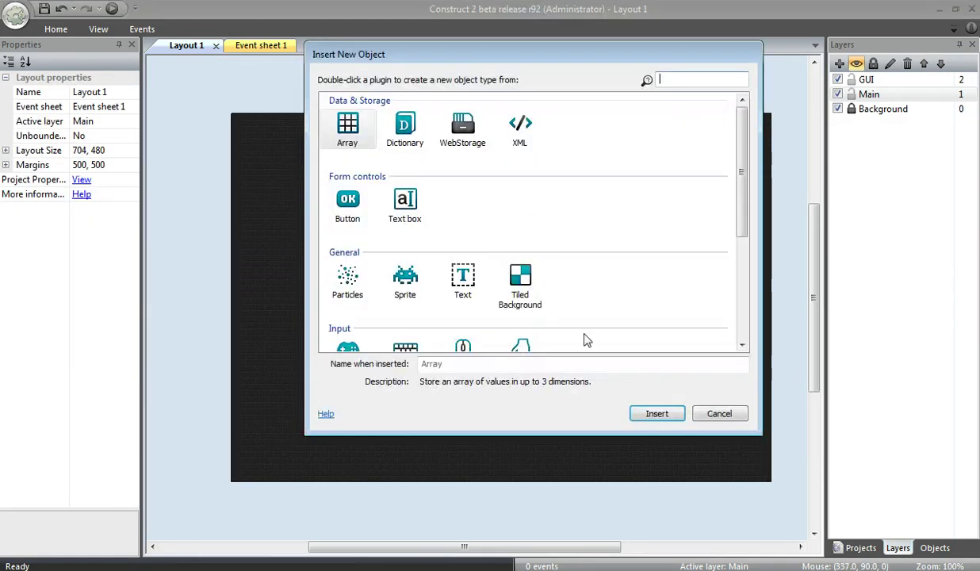
double_click(407, 285)
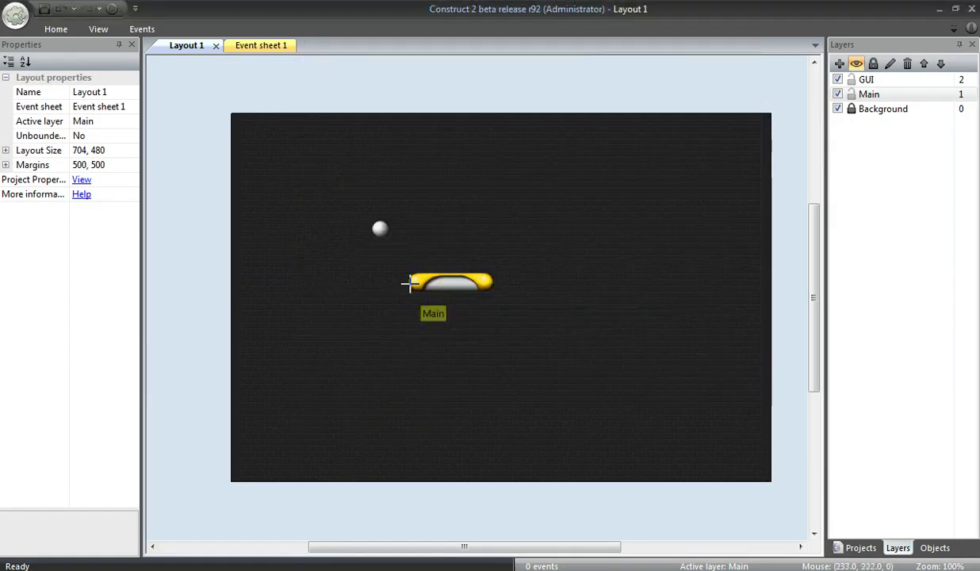
click(456, 208)
click(221, 90)
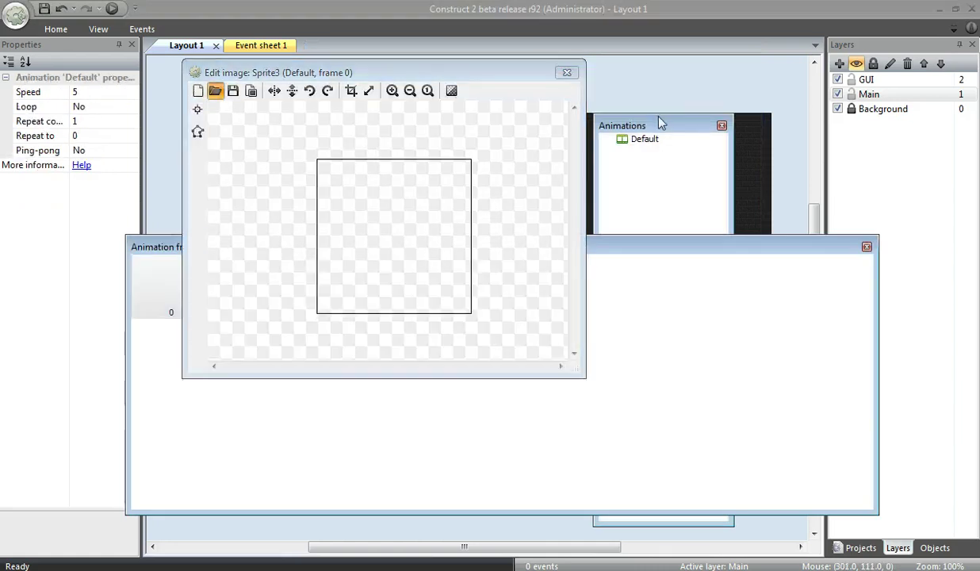
drag(685, 195, 684, 301)
scroll(593, 331, down, 3)
double_click(526, 353)
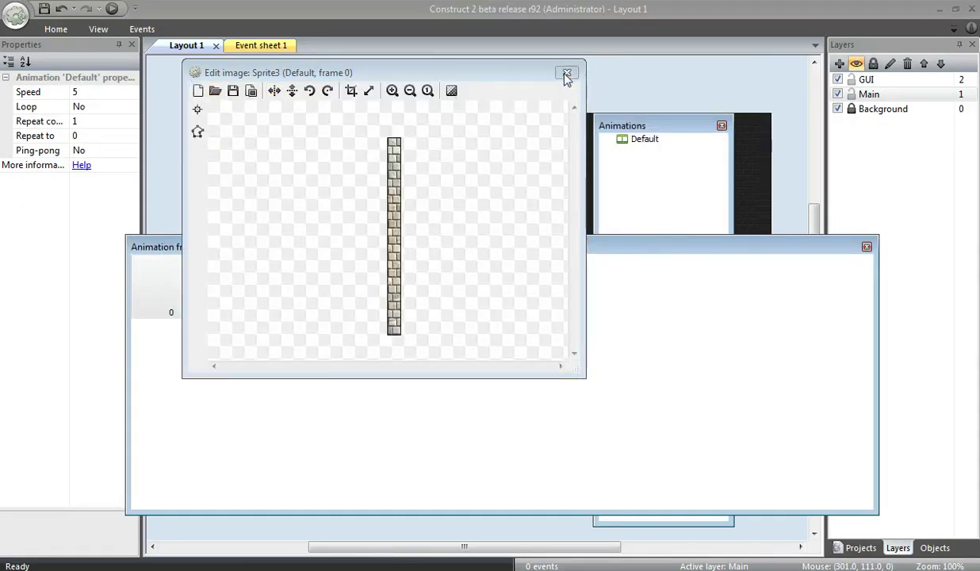
click(567, 73)
- Insert a fourth sprite and load breakout-blocks.png as its image
right_click(548, 175)
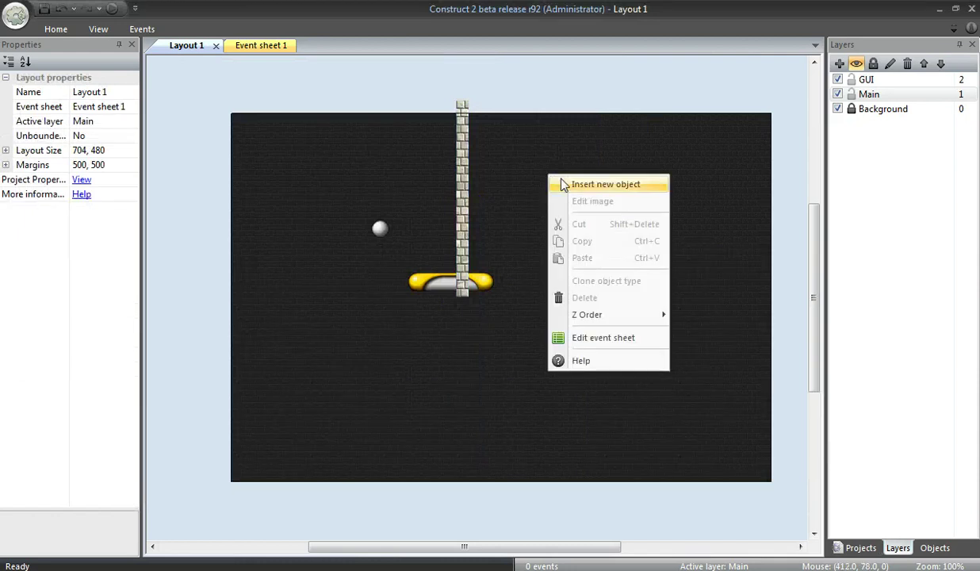
click(603, 184)
double_click(416, 279)
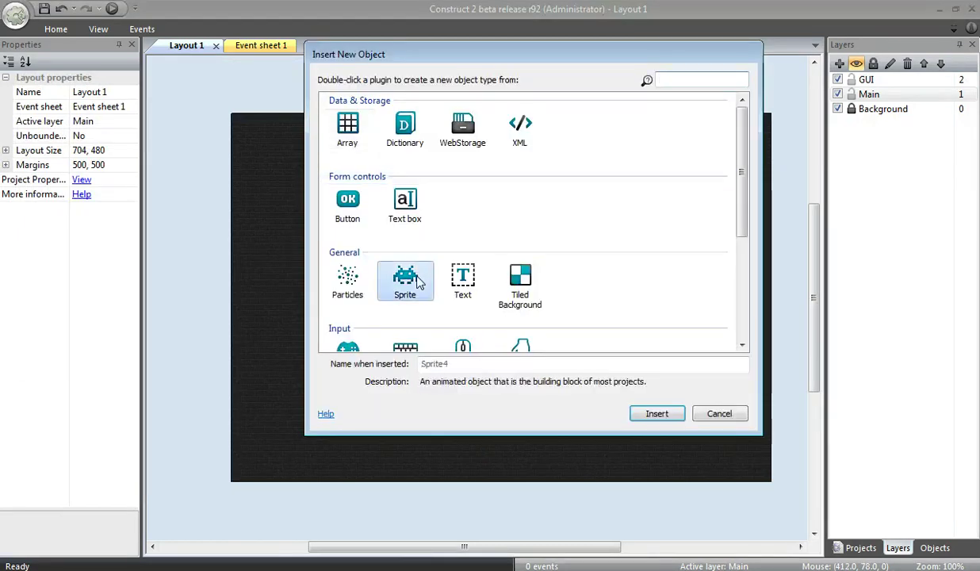
click(573, 195)
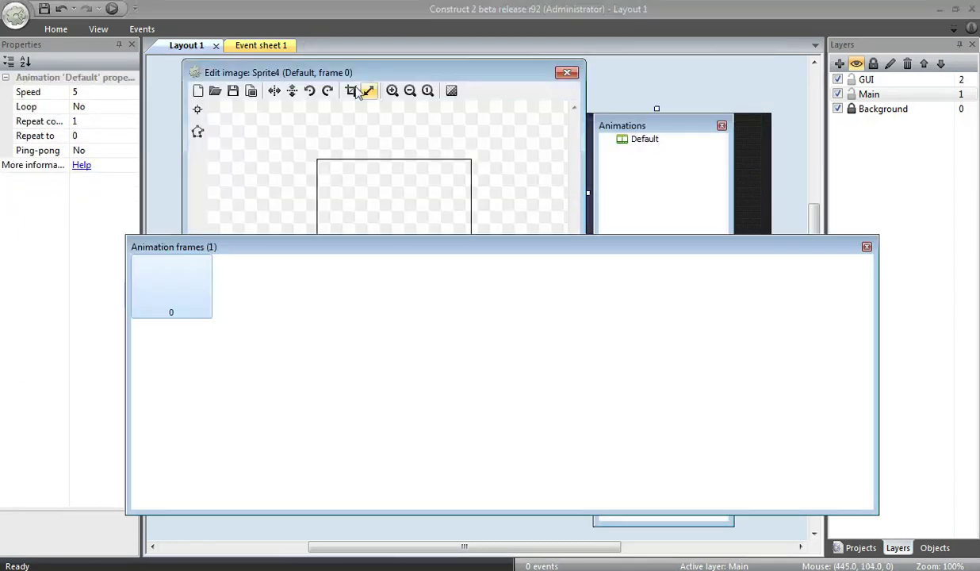
click(215, 90)
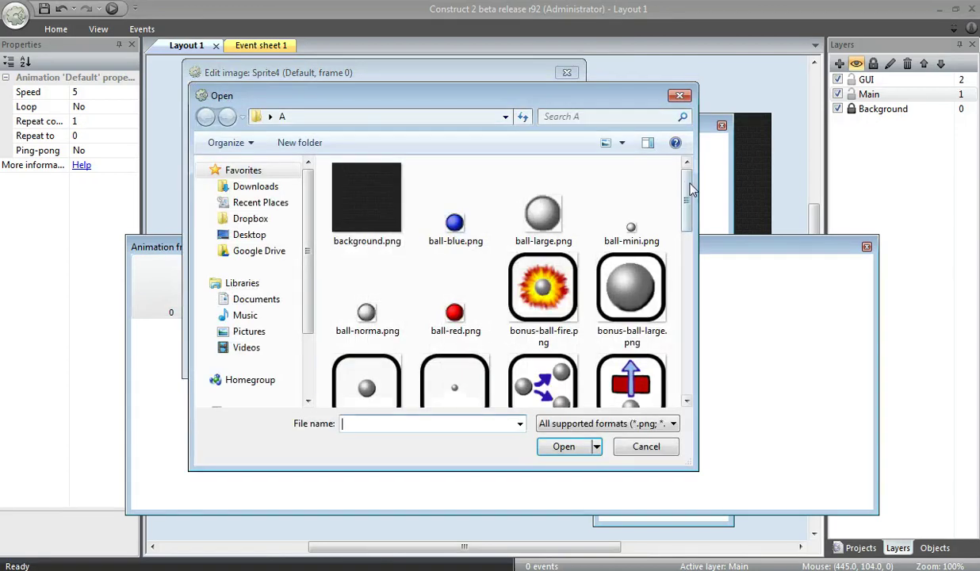
scroll(687, 221, down, 2)
scroll(687, 221, down, 5)
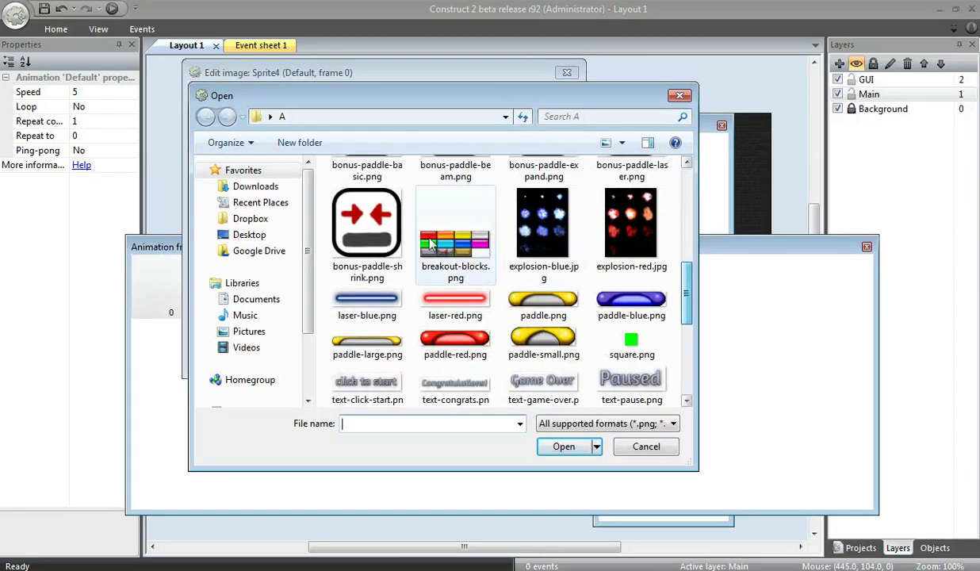
double_click(470, 231)
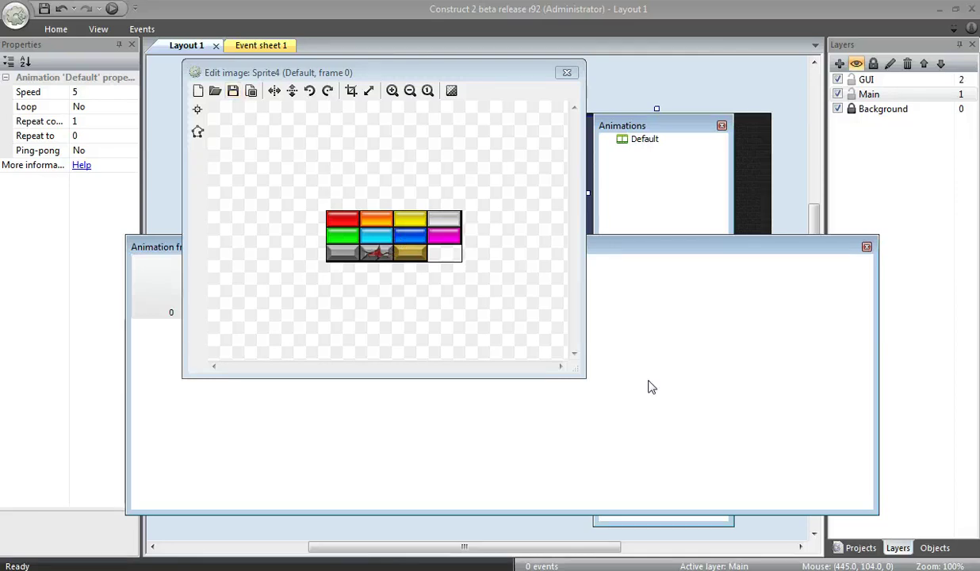
- Import breakout-blocks.png as a sprite strip with 4 horizontal and 3 vertical cells
click(513, 391)
right_click(399, 375)
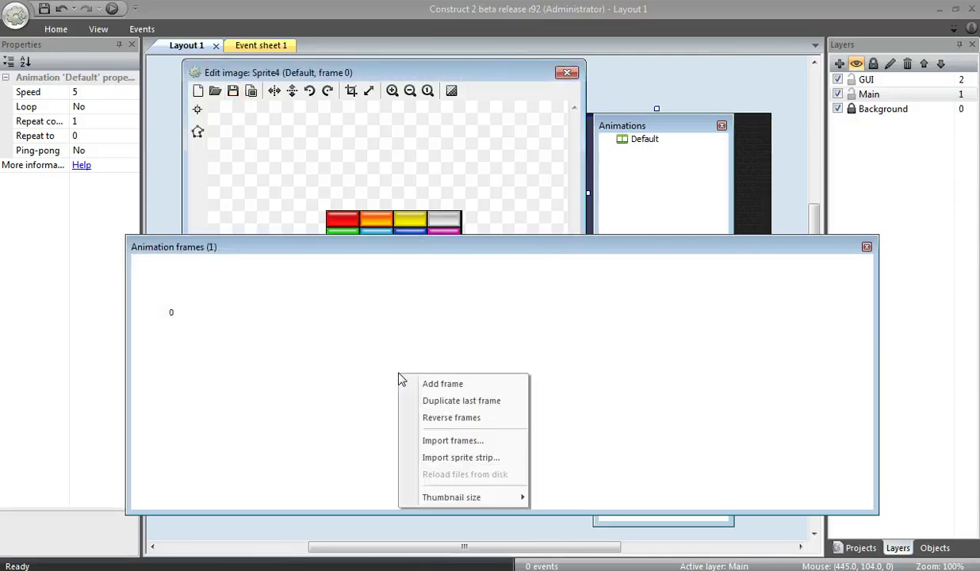
click(496, 463)
drag(627, 301, 626, 366)
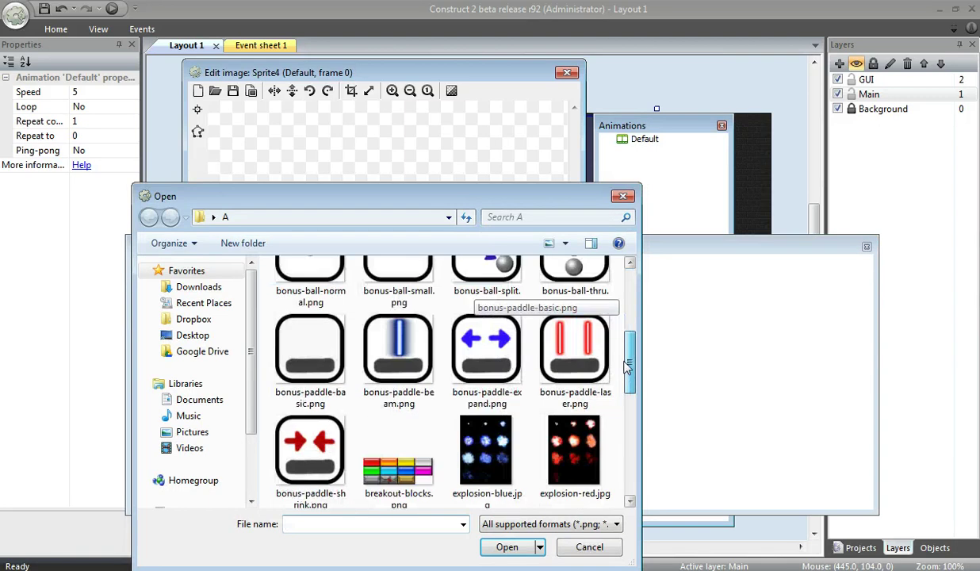
scroll(627, 366, down, 2)
double_click(400, 325)
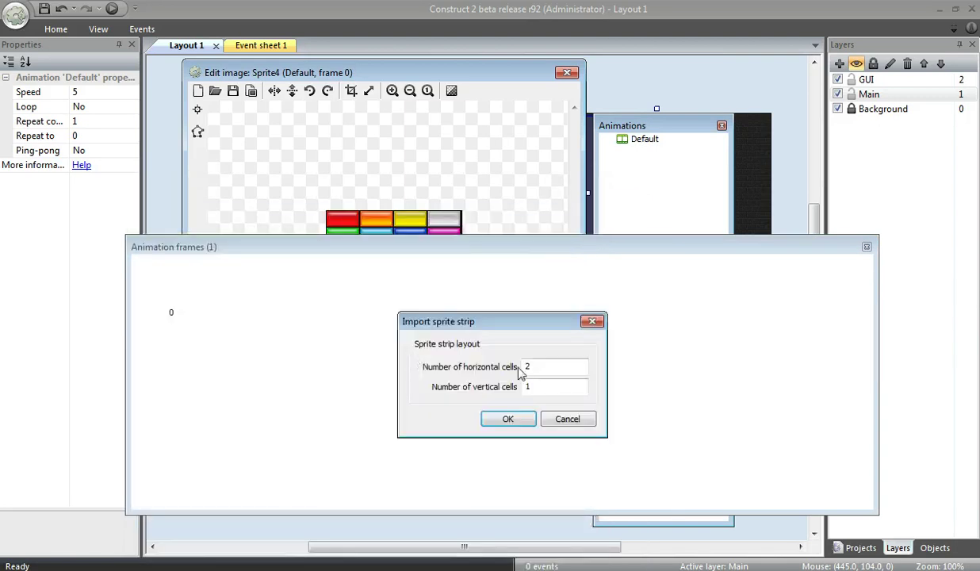
double_click(530, 366)
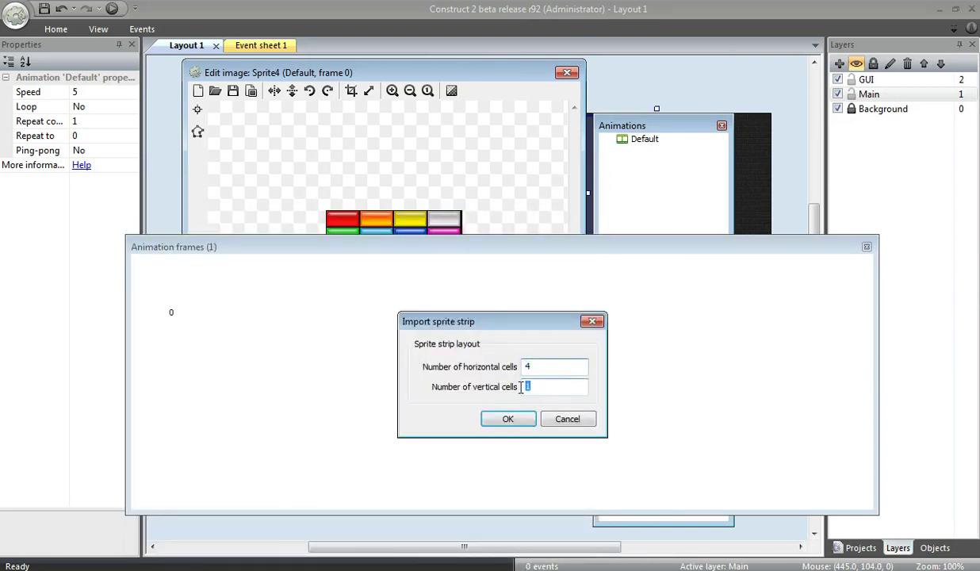
text(3)
click(524, 417)
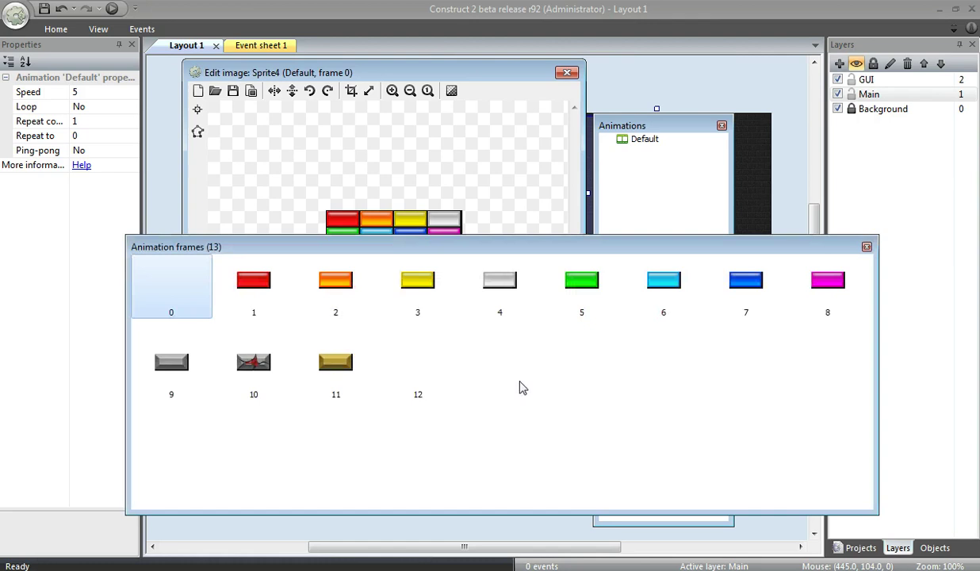
click(432, 230)
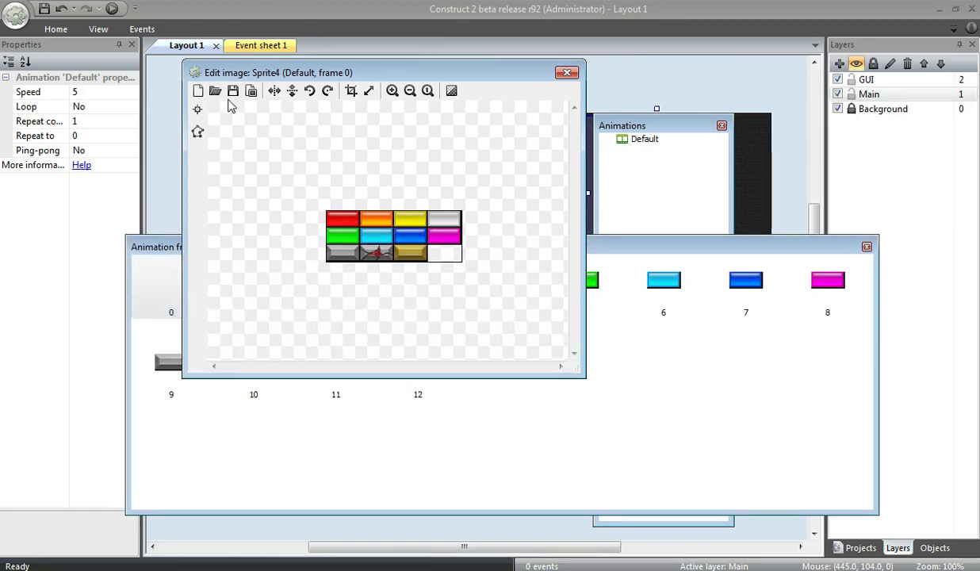
- In Sprite4's animation frames, delete the sprite-sheet frame and move the grey frame after magenta
click(568, 73)
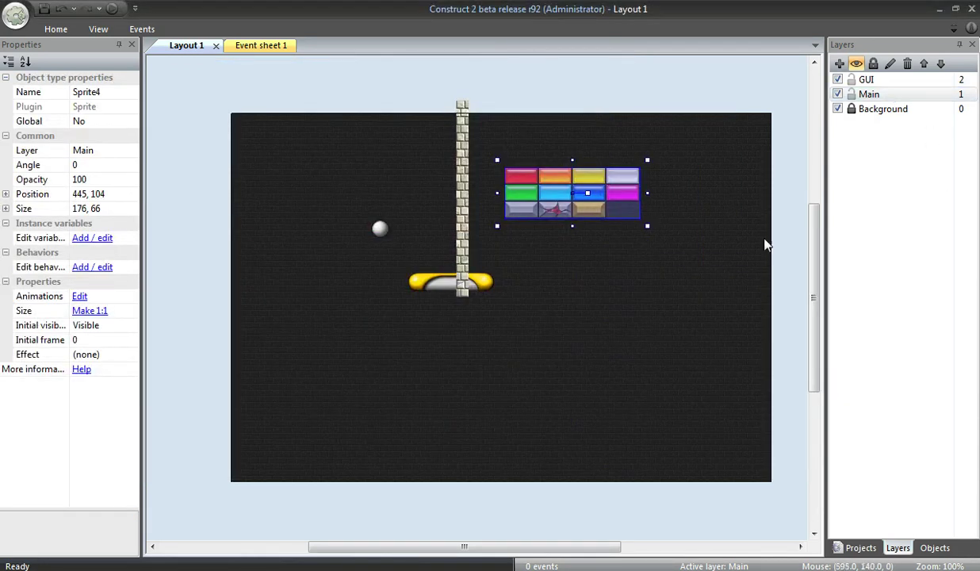
click(859, 548)
click(920, 550)
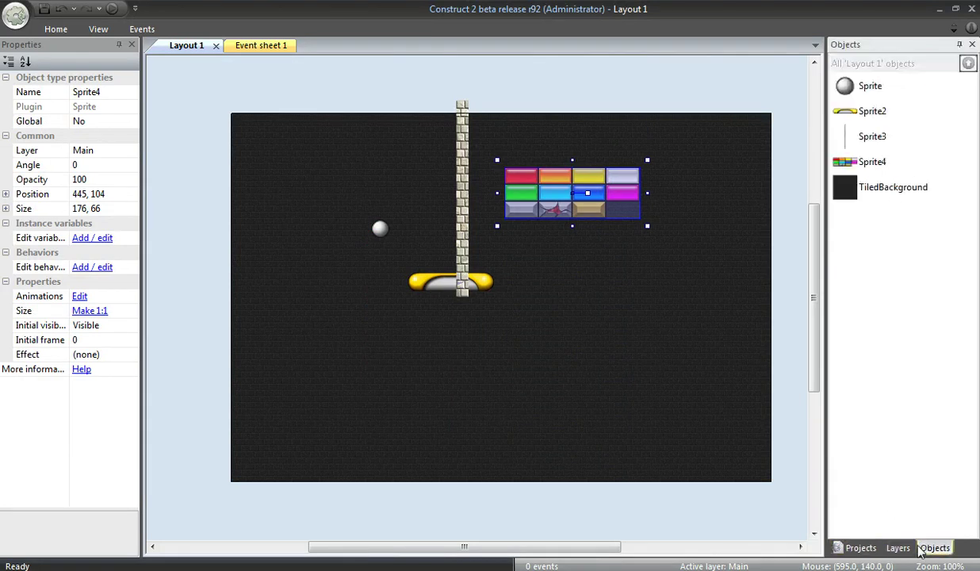
right_click(875, 164)
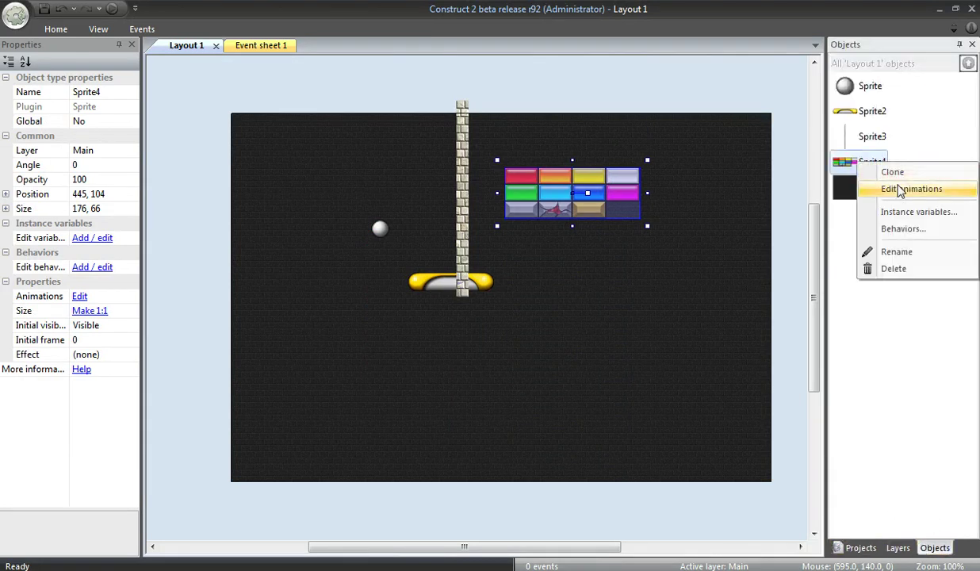
click(899, 190)
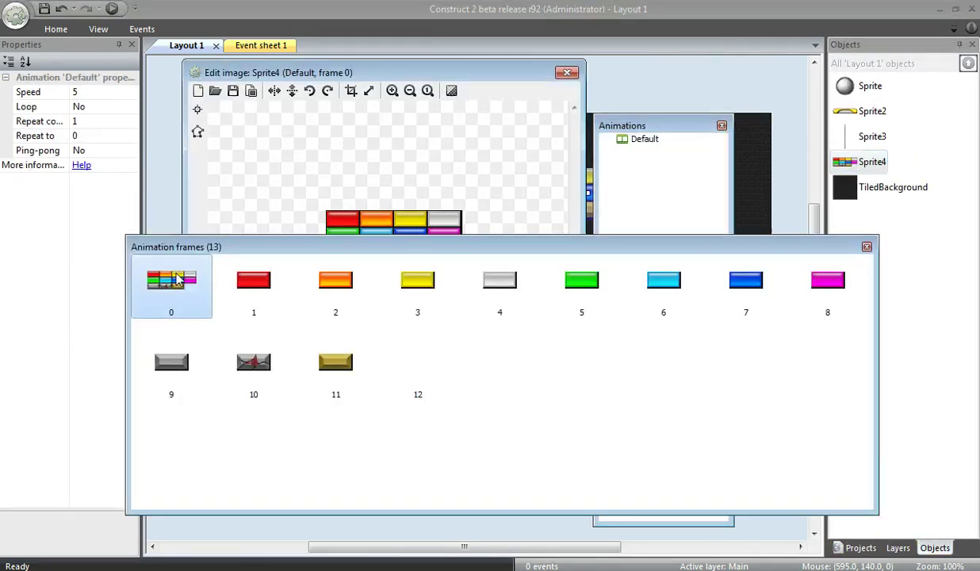
key(Delete)
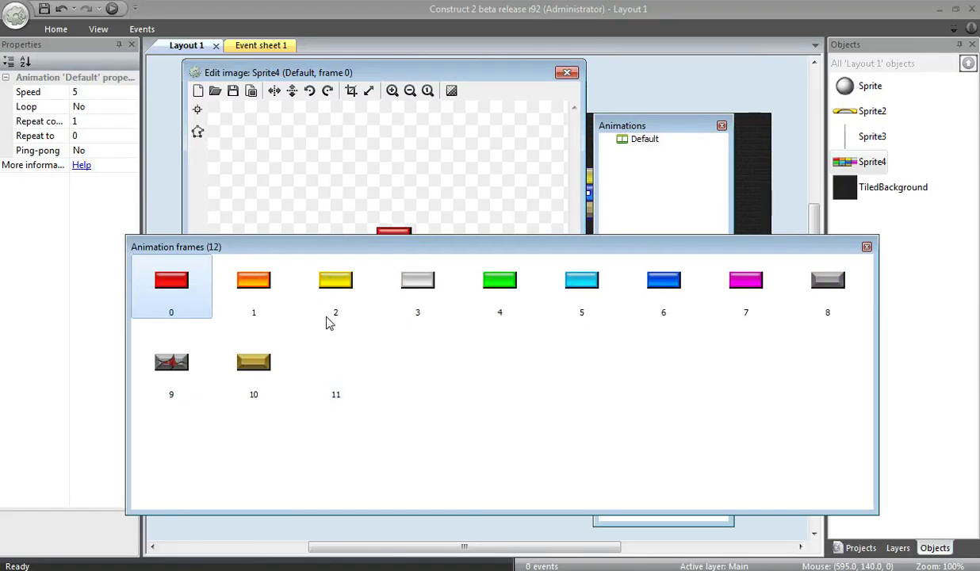
drag(415, 283, 773, 325)
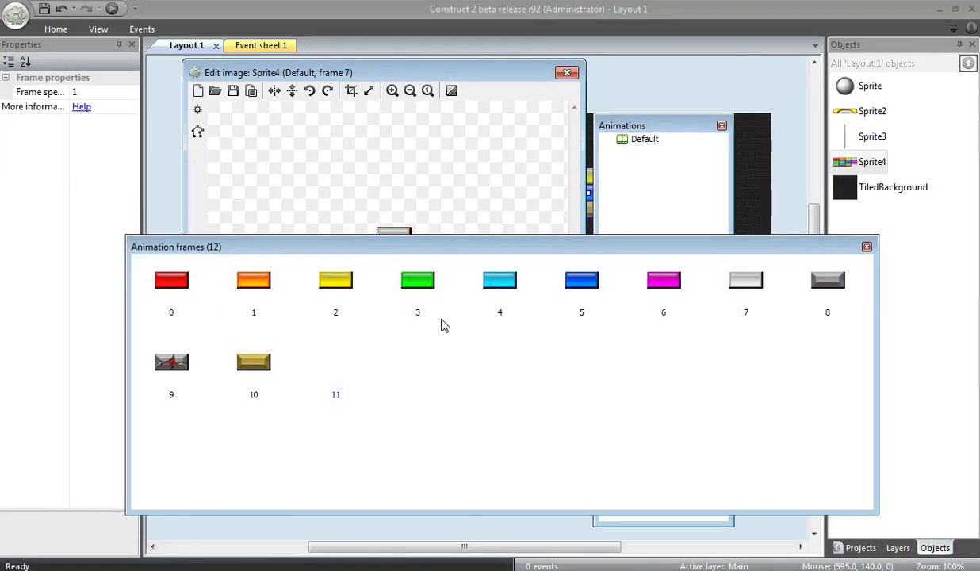
- Set the Default animation's speed to 0
click(661, 169)
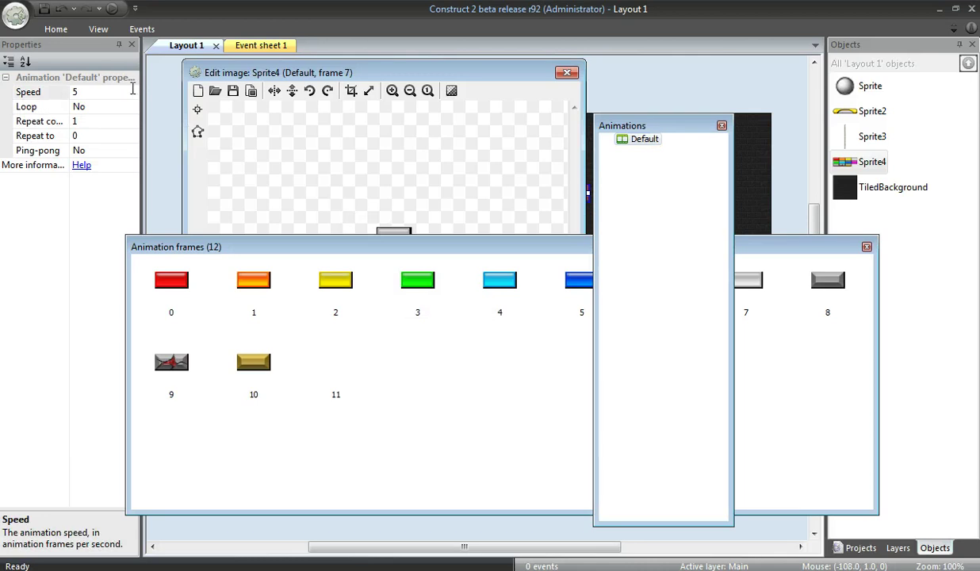
click(40, 92)
click(104, 91)
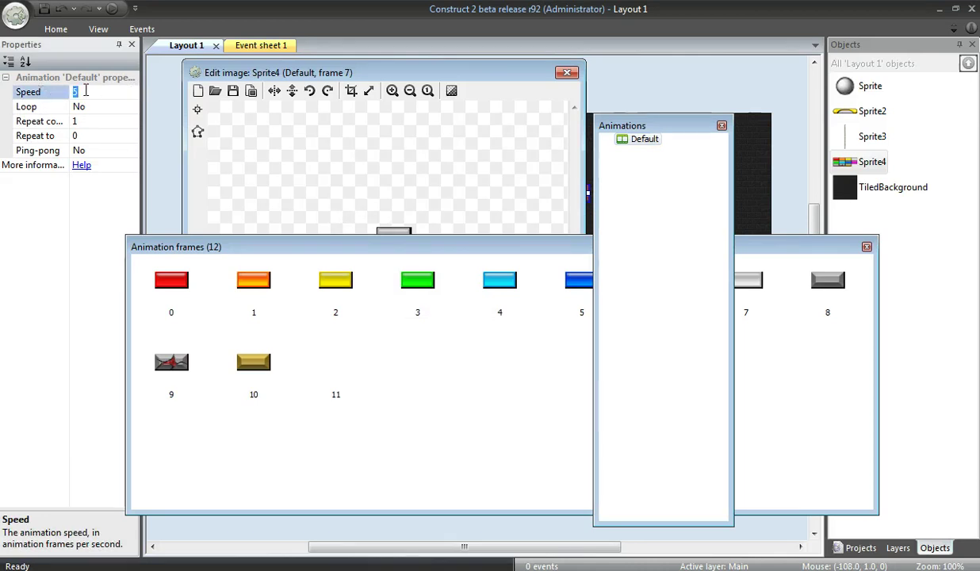
text(0)
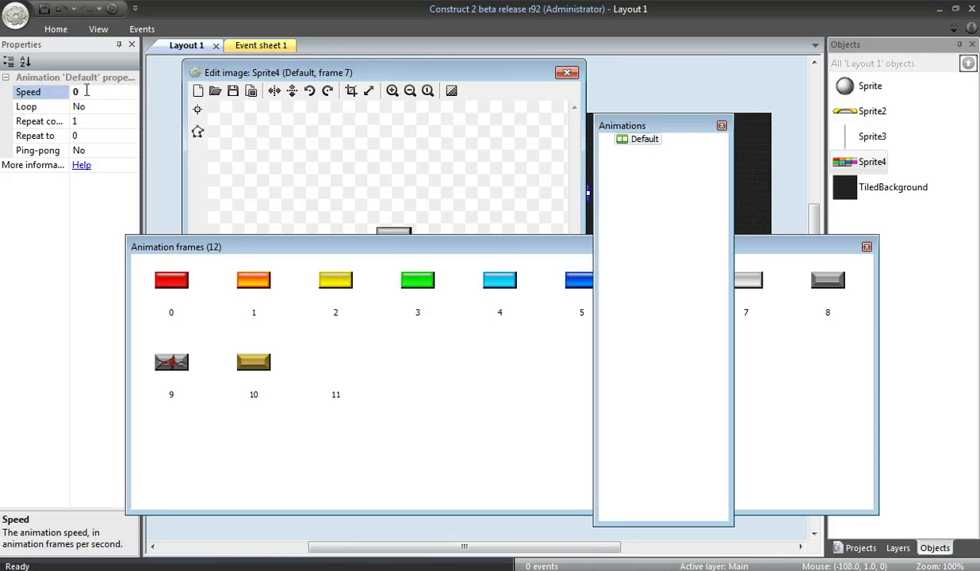
drag(362, 247, 344, 247)
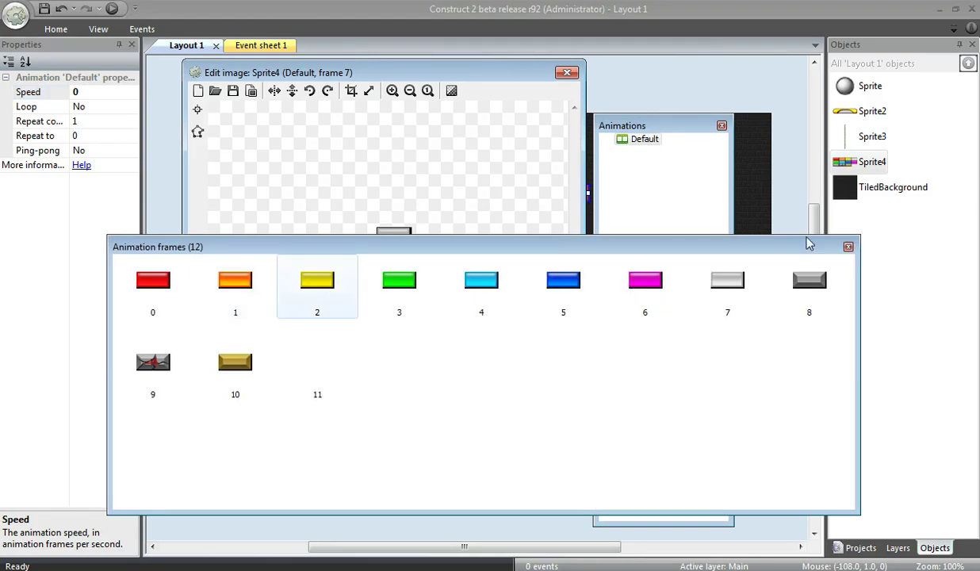
- Rename the ball sprite to 'Ball' and the paddle sprite to 'Paddle'
click(848, 248)
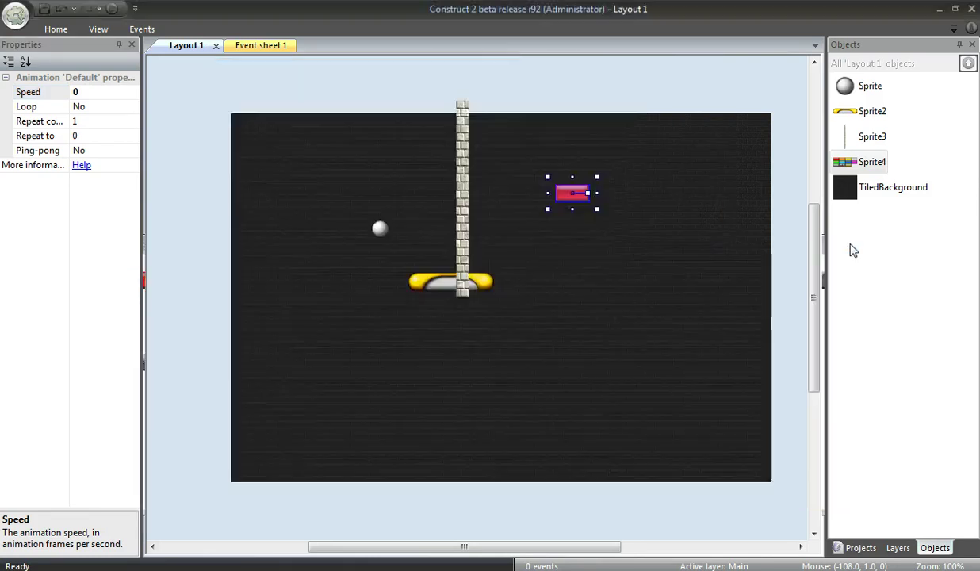
click(674, 214)
click(868, 85)
right_click(868, 85)
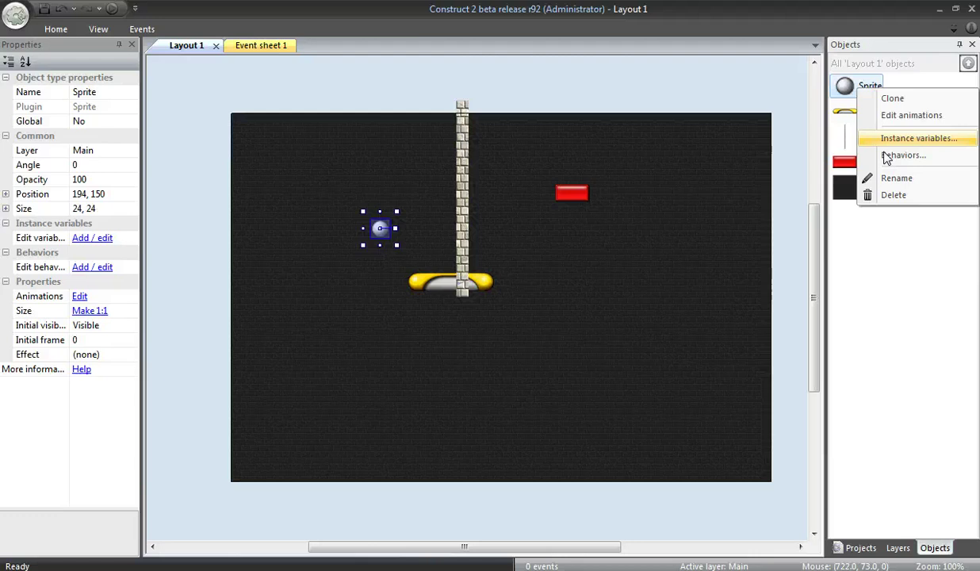
click(889, 177)
text(Ball)
key(Return)
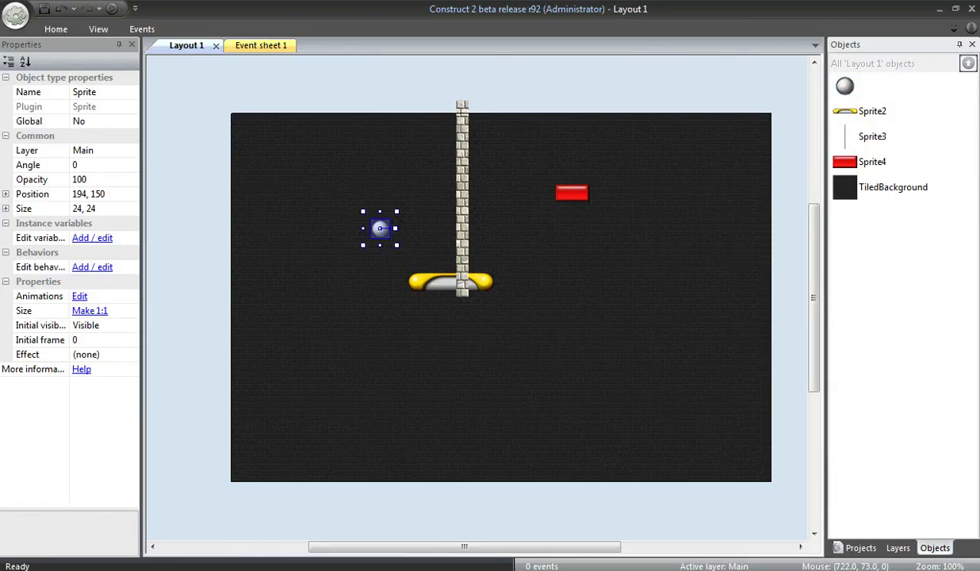
right_click(885, 113)
click(903, 206)
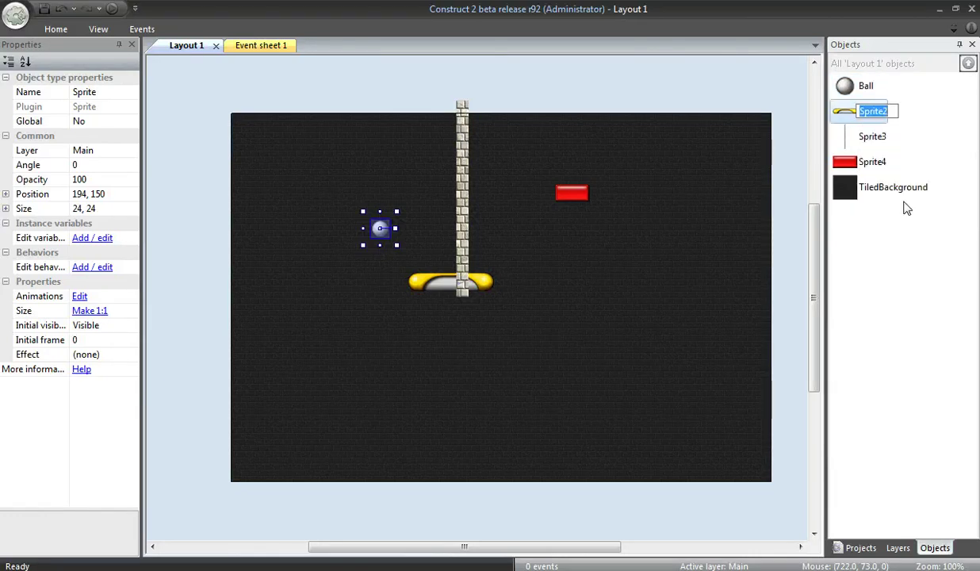
text(Paddle)
key(Return)
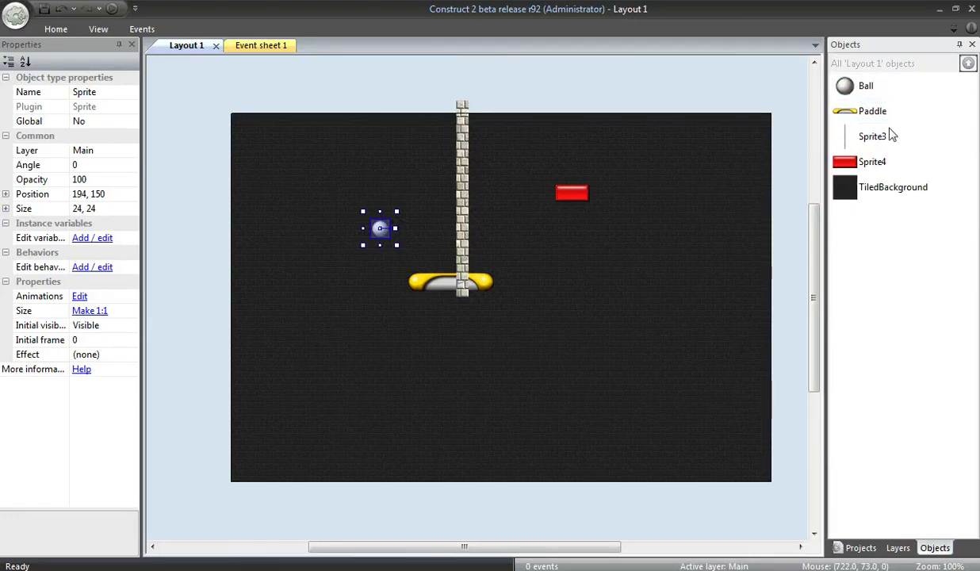
- Rename Sprite3 to 'Wall' and Sprite4 to 'Brick'
right_click(884, 137)
click(907, 231)
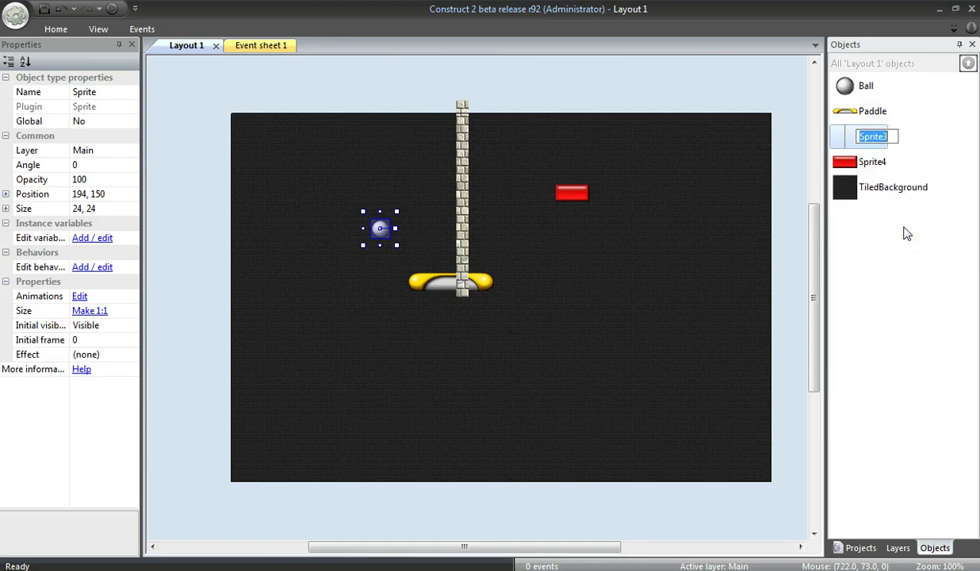
text(Wall)
key(Return)
right_click(883, 143)
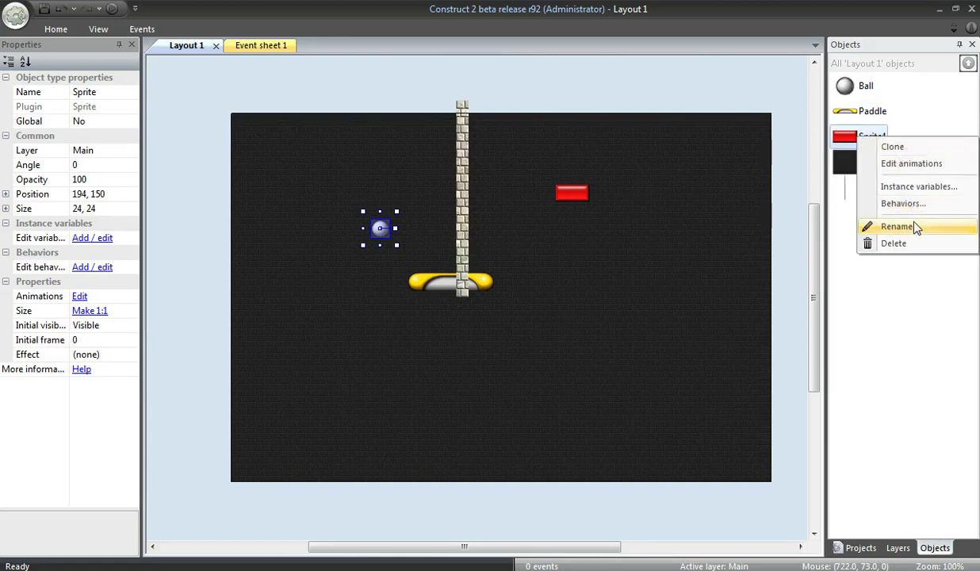
click(884, 226)
text(Brick)
key(Return)
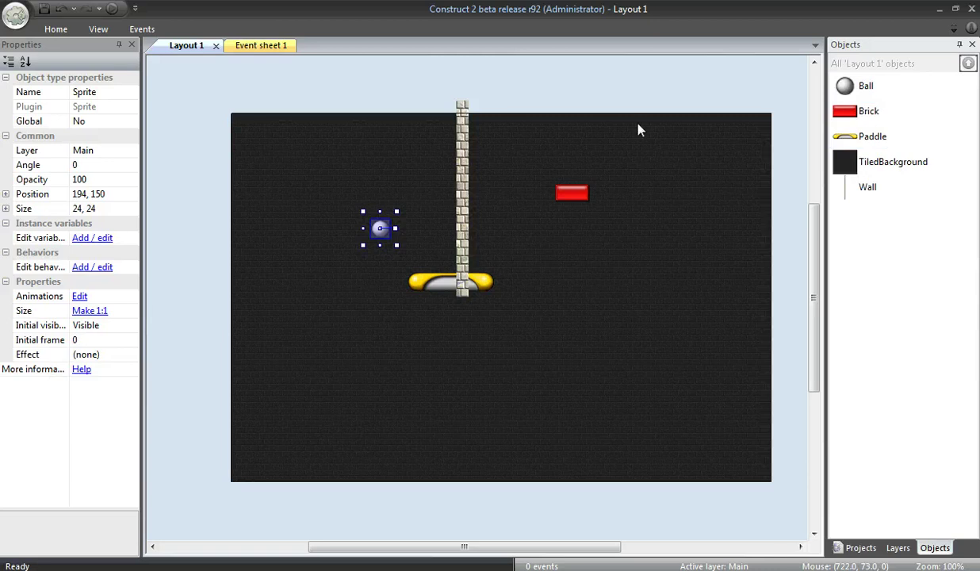
click(462, 150)
- Enable Snap to grid and change the grid width from 32 to 44, adjusting the grid height
click(574, 192)
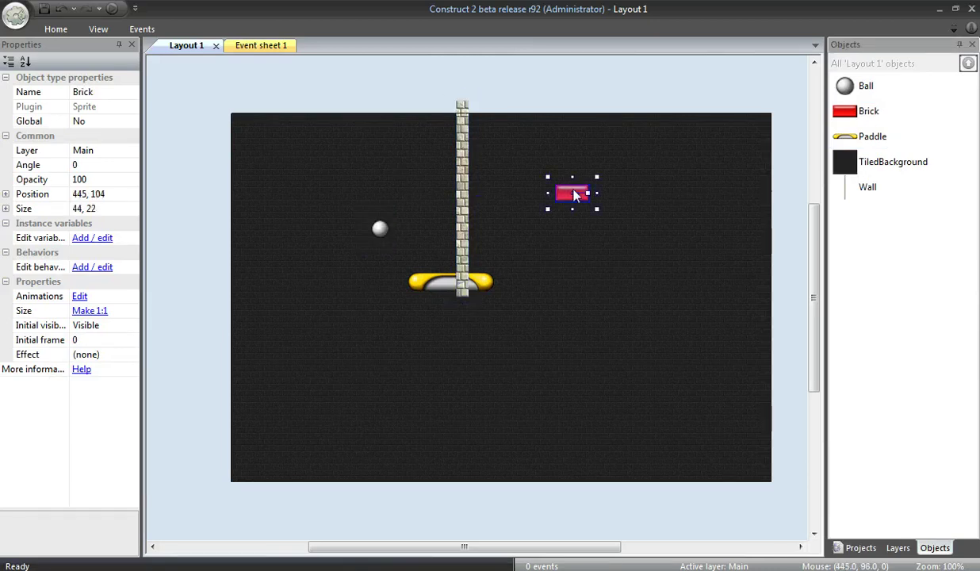
click(99, 29)
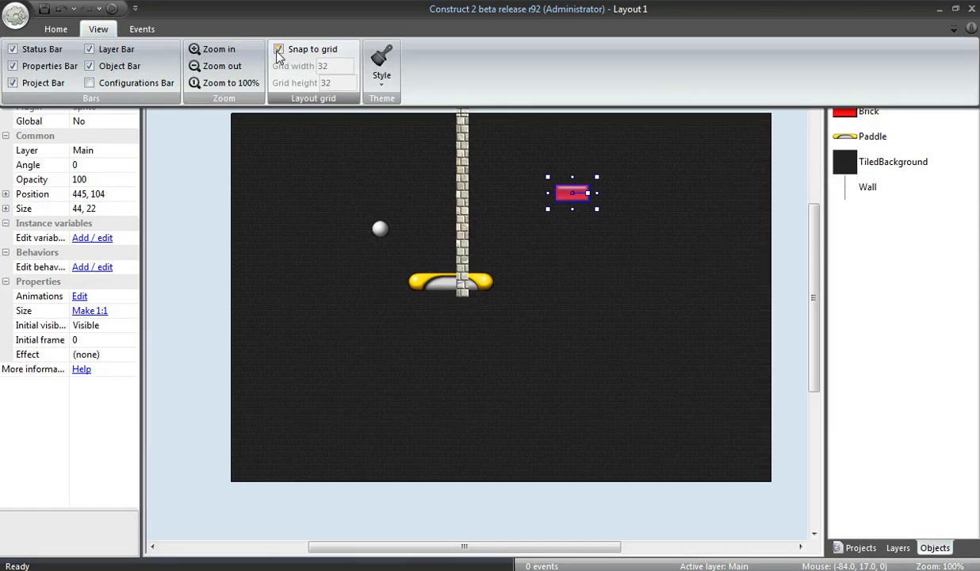
click(278, 50)
click(98, 29)
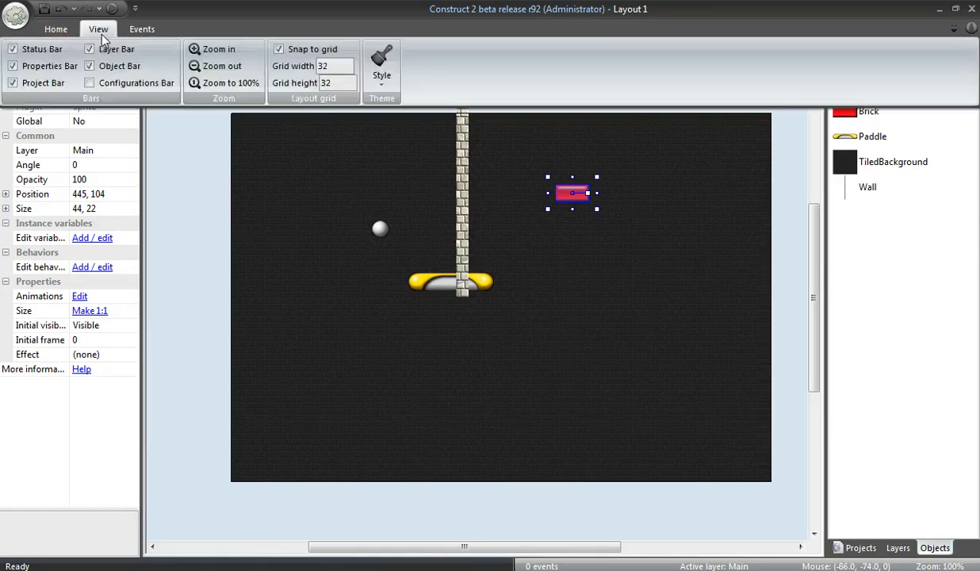
click(336, 65)
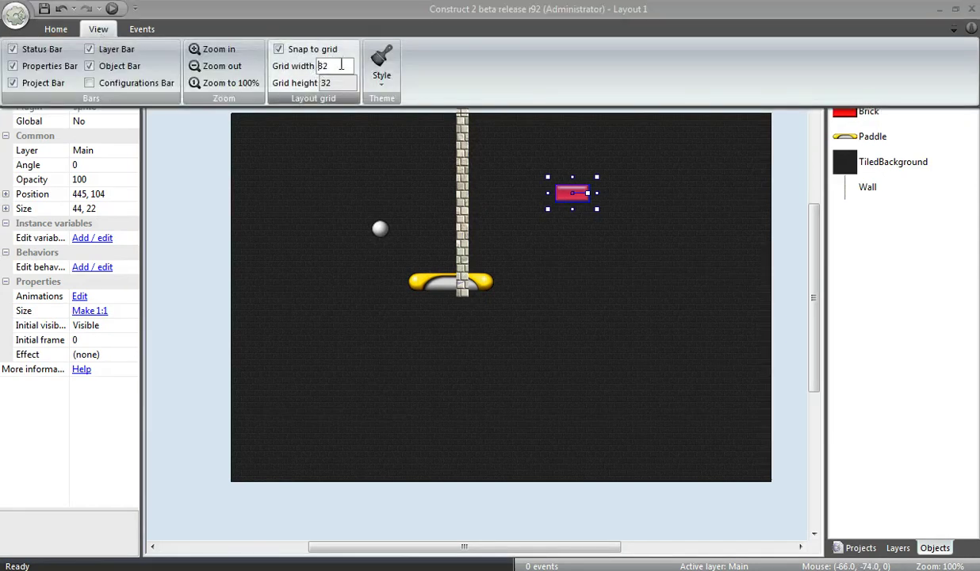
text(44)
click(339, 83)
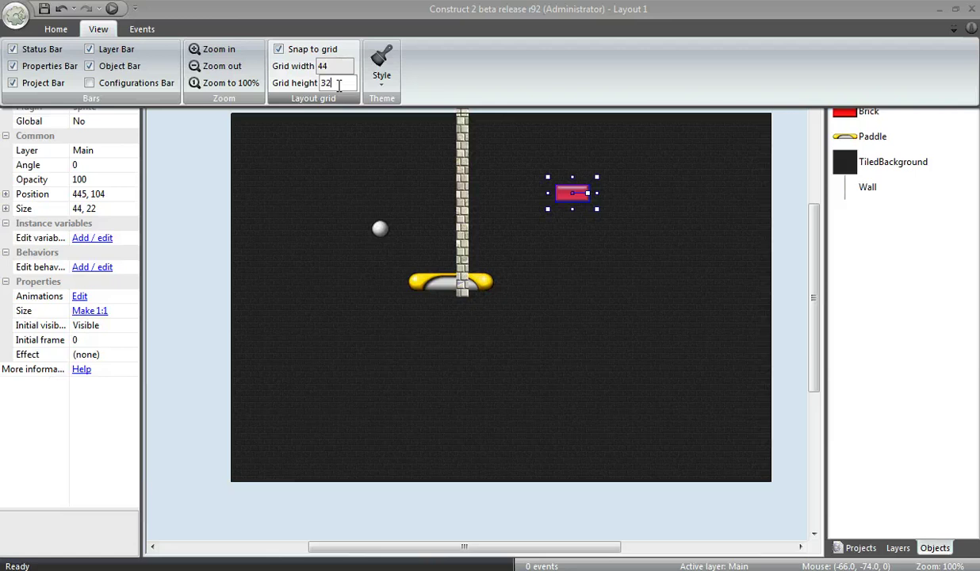
text(2)
key(Return)
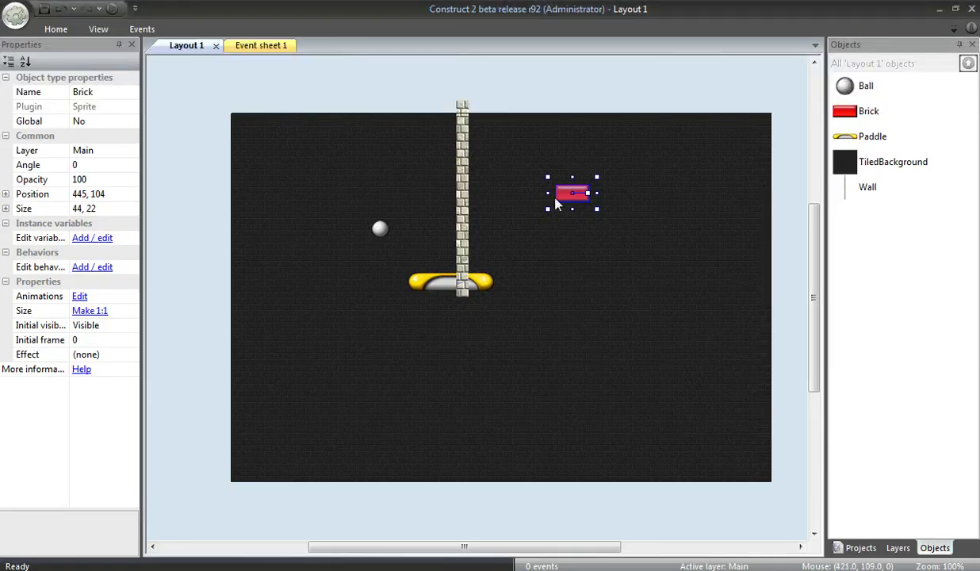
- Snap the brick near the top-left corner and size a 44-pixel-wide wall along the full left edge
drag(411, 173, 264, 149)
drag(466, 163, 231, 184)
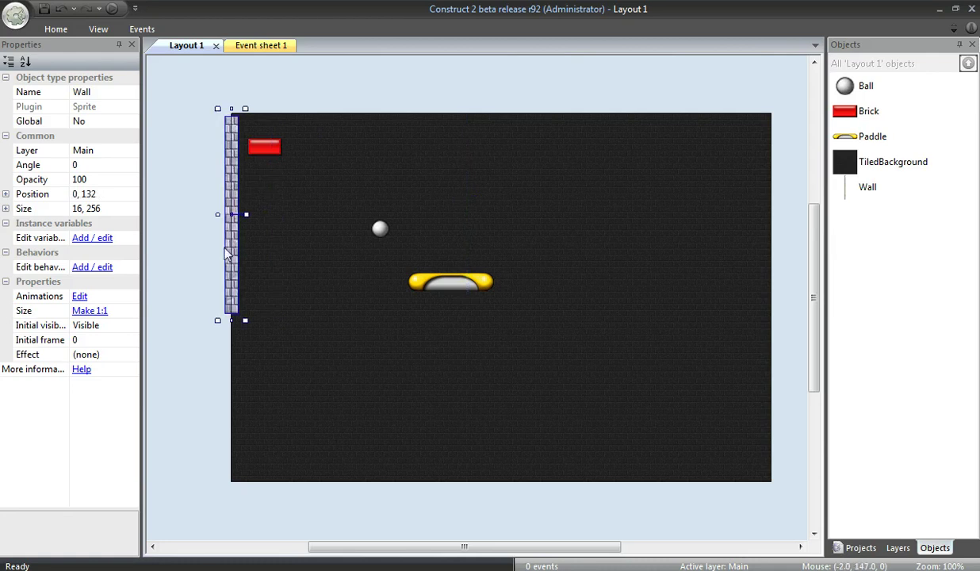
drag(216, 214, 201, 214)
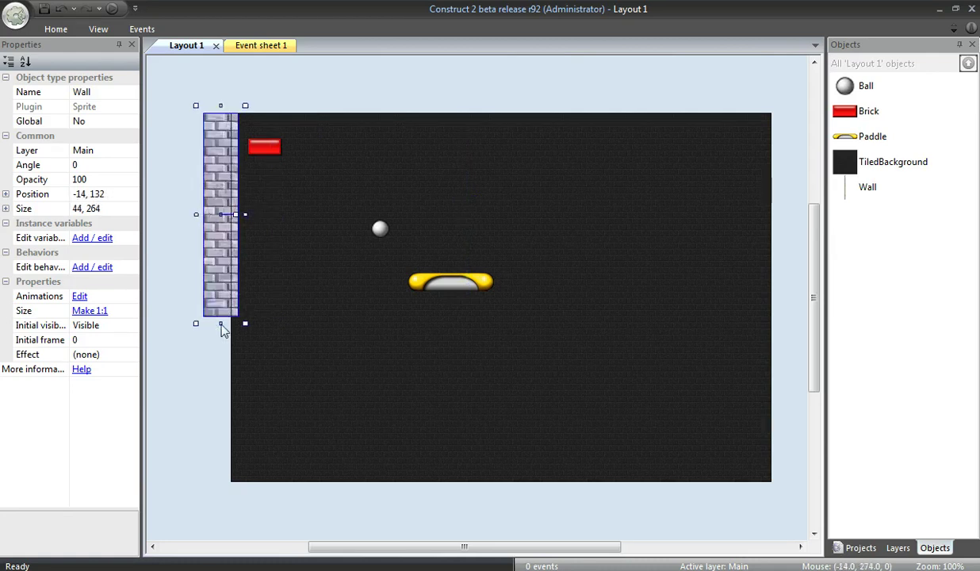
drag(221, 358, 217, 493)
drag(222, 323, 227, 312)
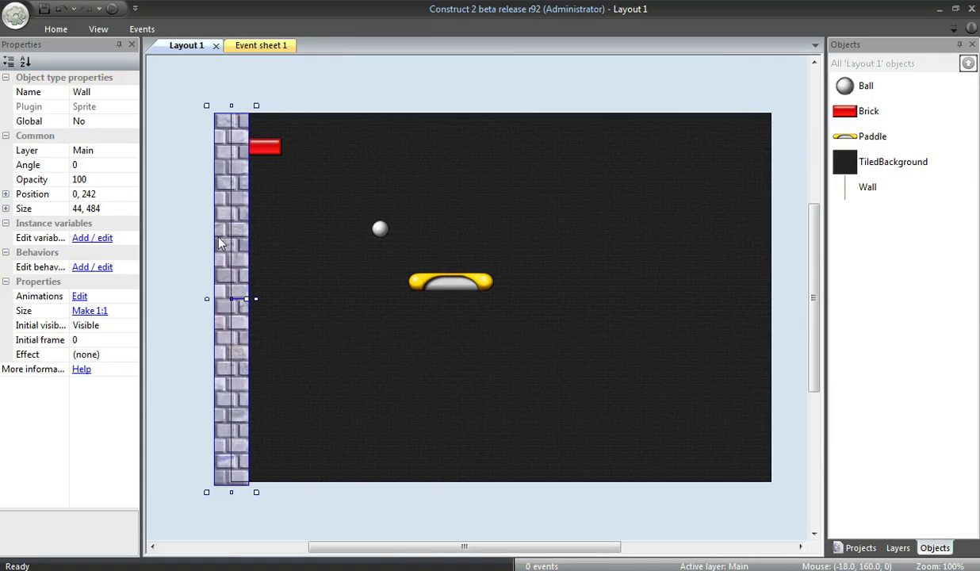
click(175, 208)
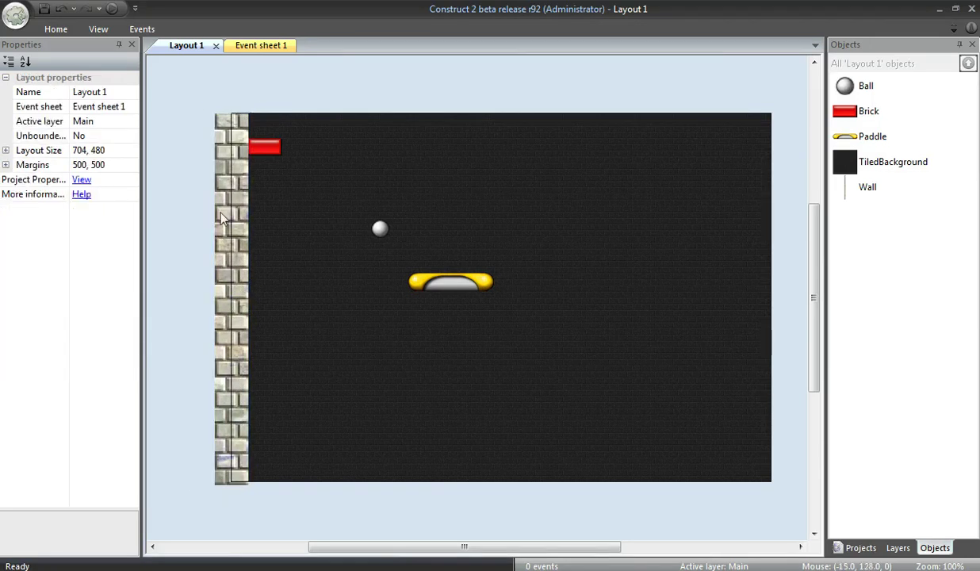
click(223, 218)
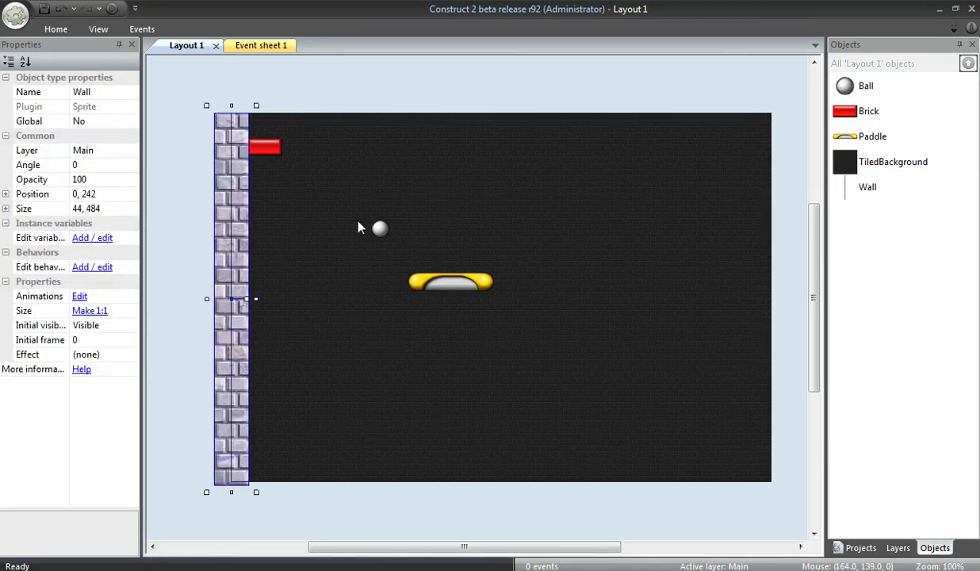
- Paste wall copies for the right edge and a 90° rotated one stretched across the top
key(ctrl+v)
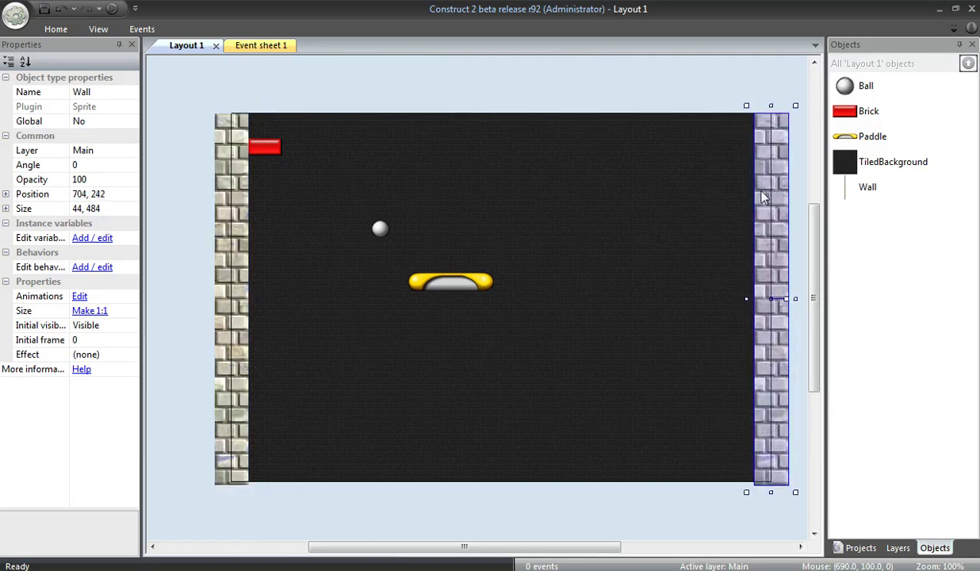
click(759, 205)
click(759, 204)
key(ctrl+v)
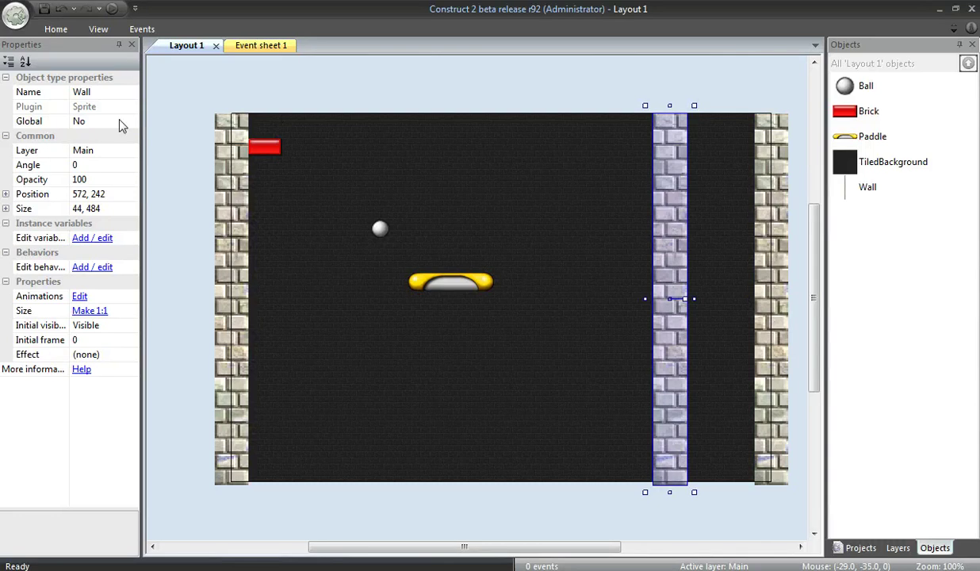
click(107, 164)
key(Return)
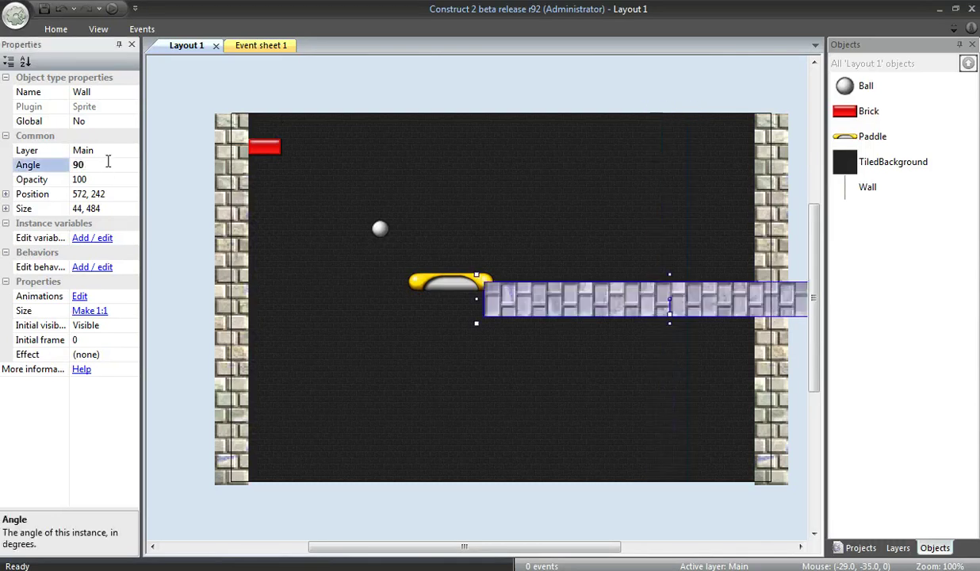
drag(524, 285, 287, 117)
drag(592, 87, 764, 92)
- Move the paddle to the bottom, the ball just above it, and the red brick above the layout
click(694, 76)
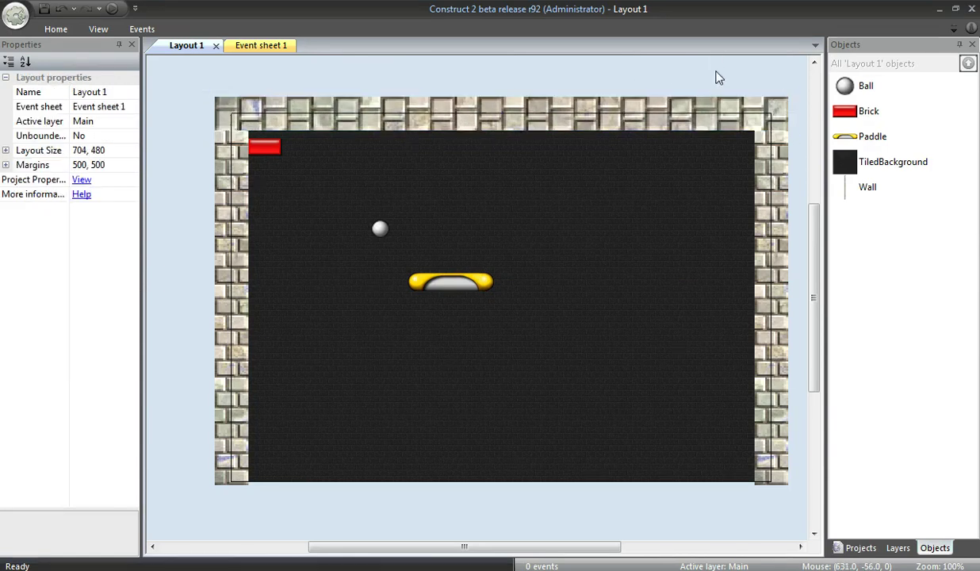
scroll(604, 223, up, 1)
drag(424, 318, 474, 497)
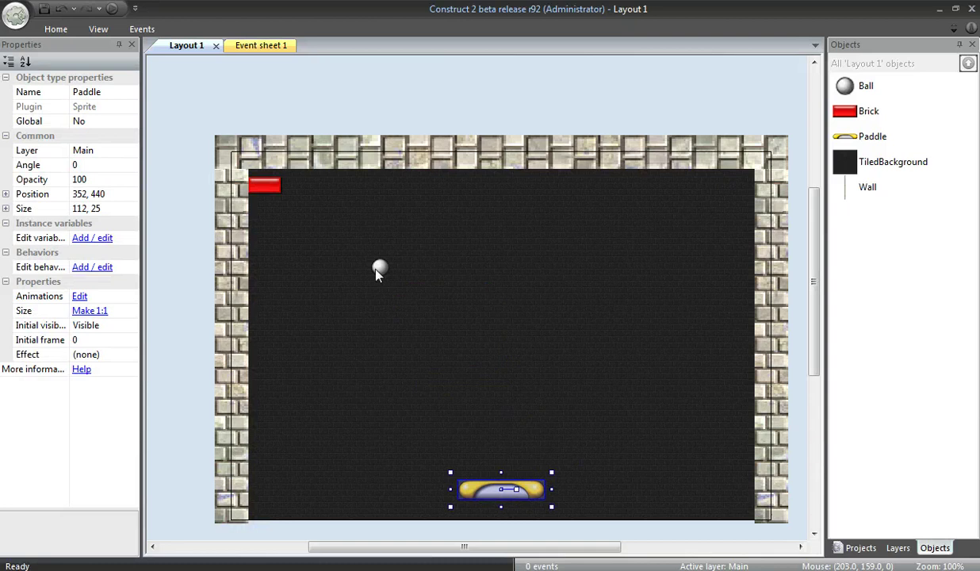
drag(376, 272, 495, 474)
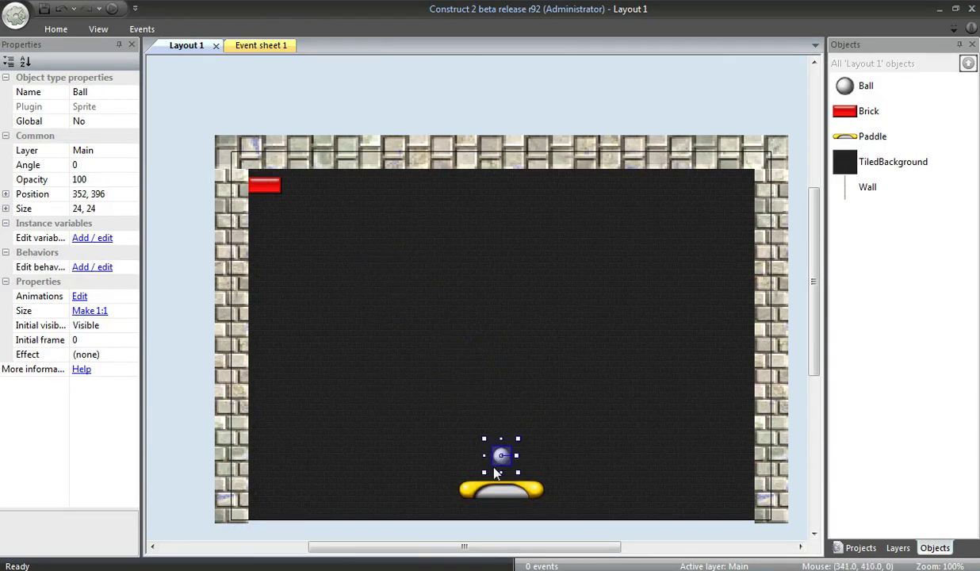
click(466, 349)
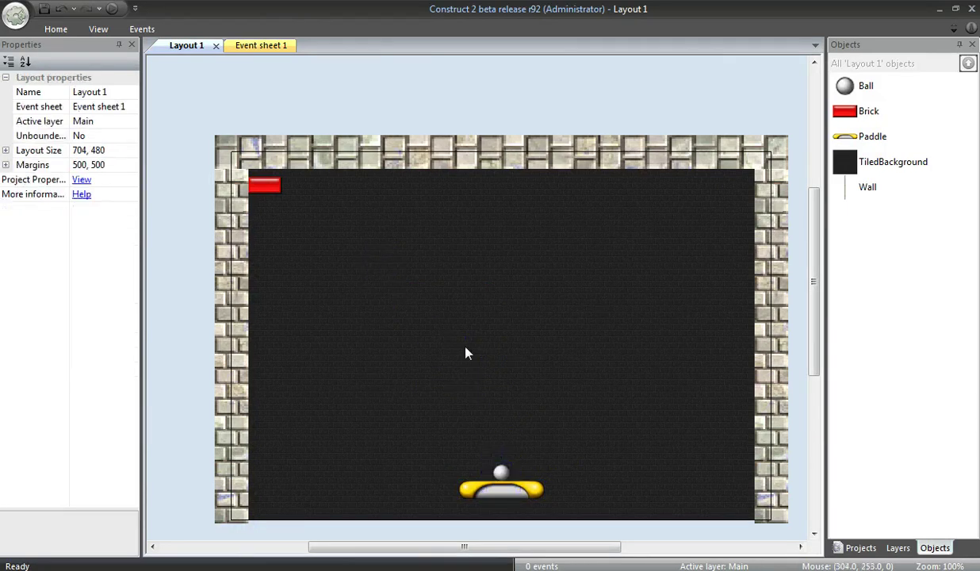
click(268, 196)
drag(268, 195, 504, 90)
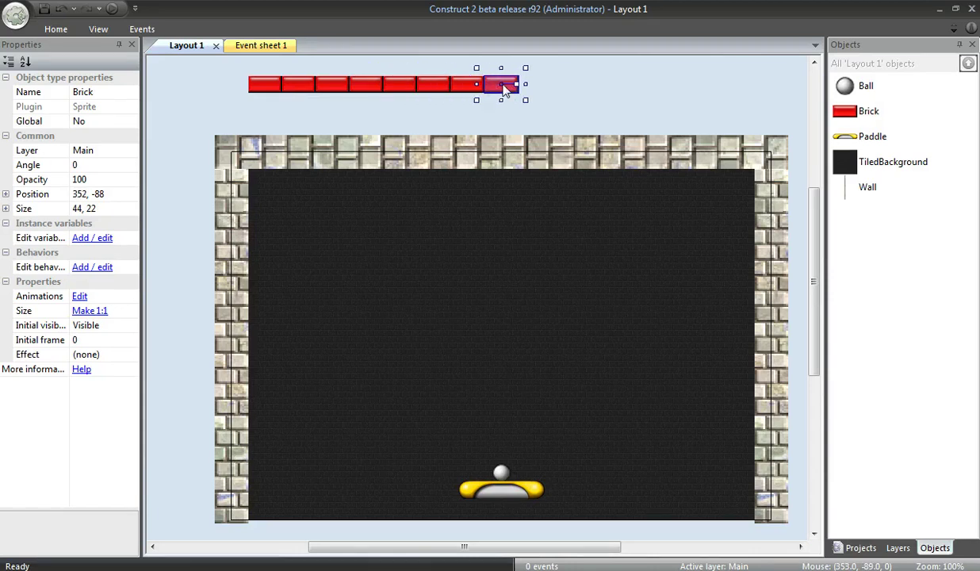
- Give the second, third and fourth bricks initial frames 1, 2 and 3 (orange, yellow, green)
click(256, 83)
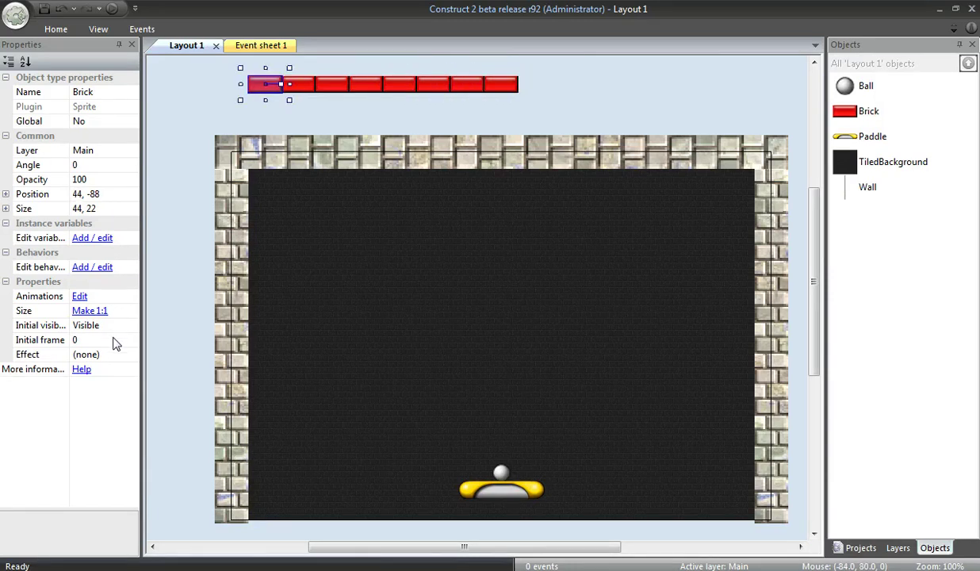
click(295, 84)
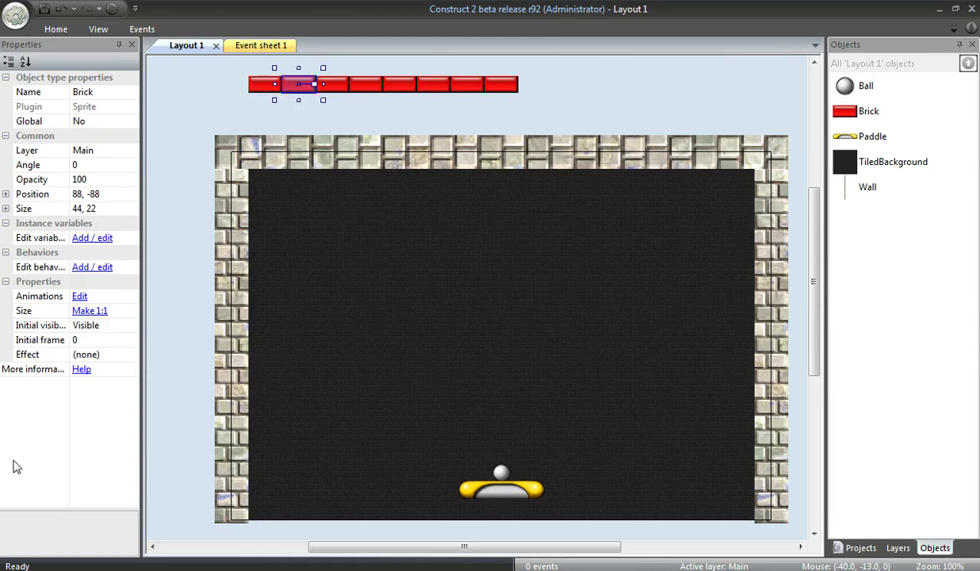
click(82, 339)
text(1)
key(Return)
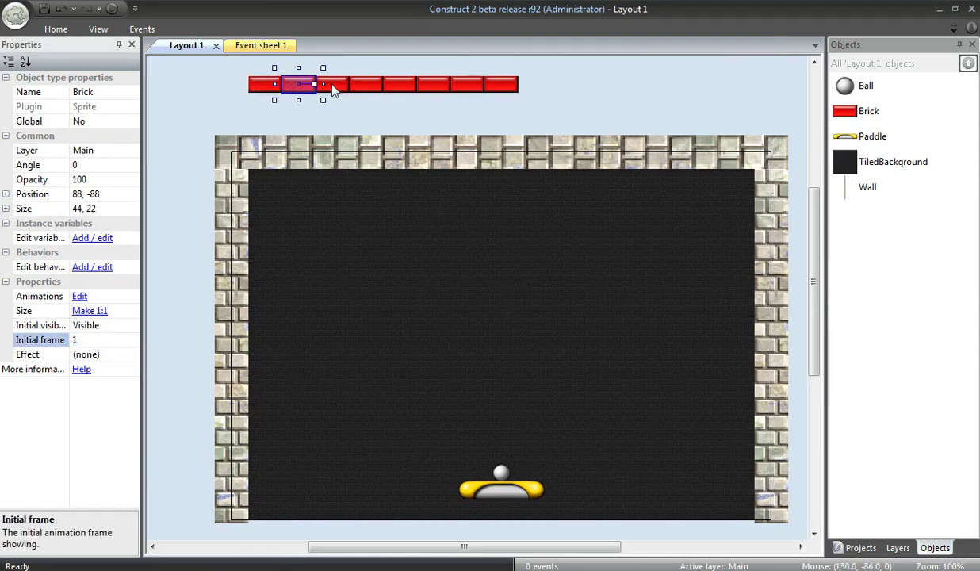
click(332, 84)
click(102, 341)
text(2)
key(Return)
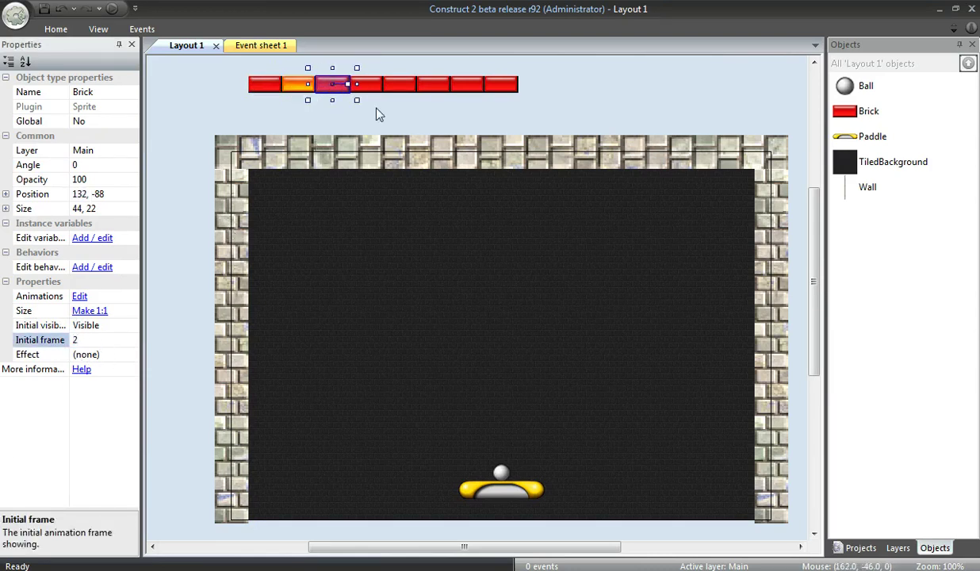
click(366, 85)
click(98, 340)
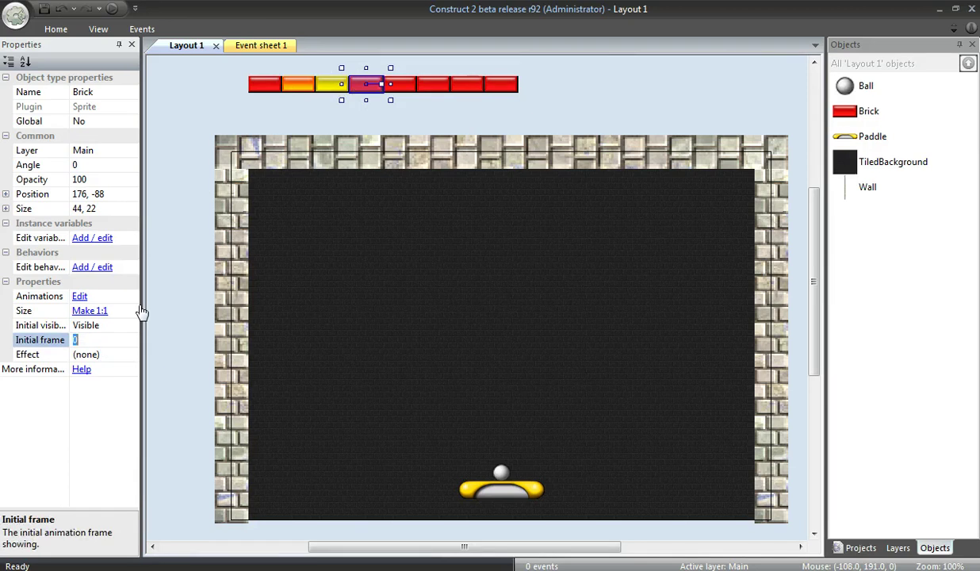
text(3)
key(Return)
- Give bricks five to eight initial frames 4, 5, 6 and 7 (cyan, blue, magenta, grey)
click(401, 84)
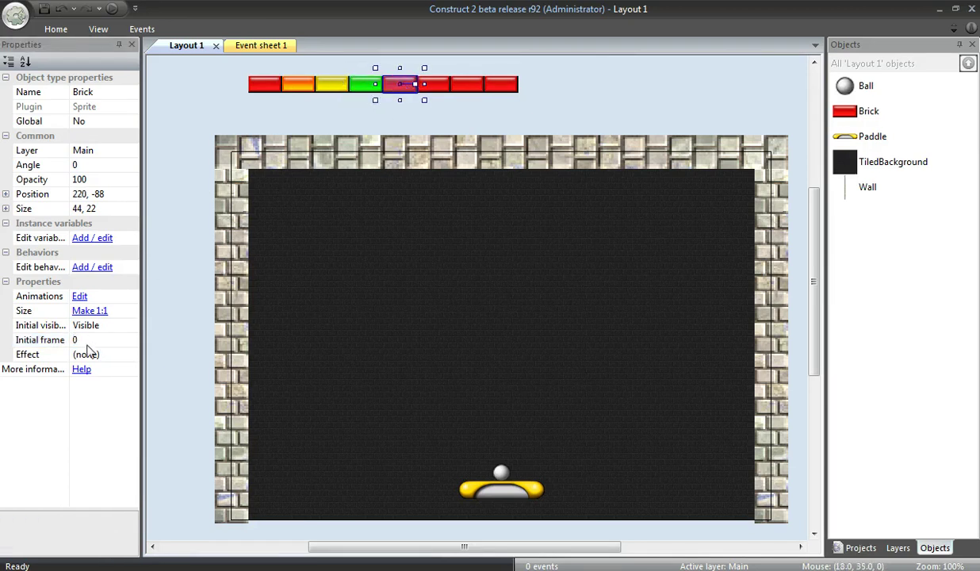
click(91, 341)
text(4)
key(Return)
click(434, 84)
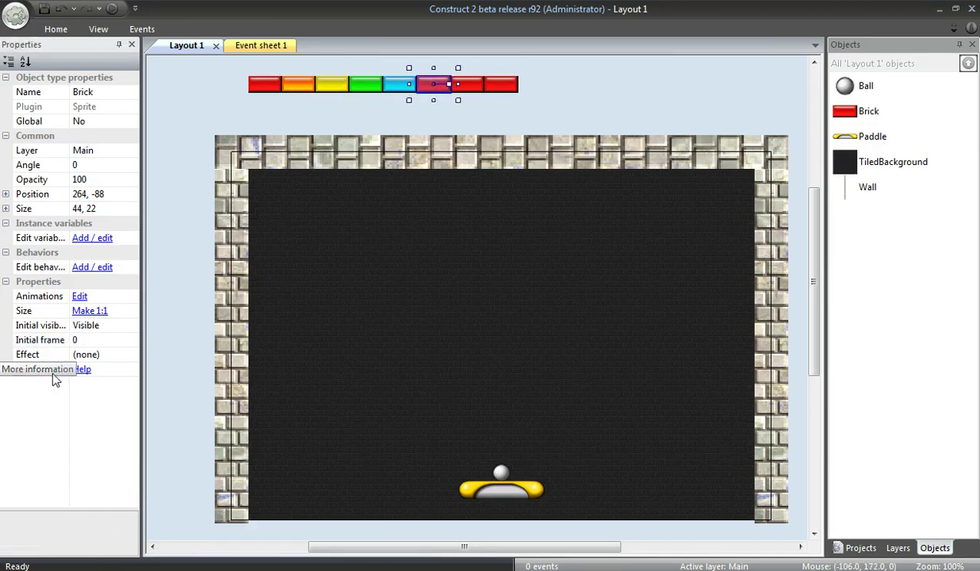
click(91, 341)
text(5)
click(467, 85)
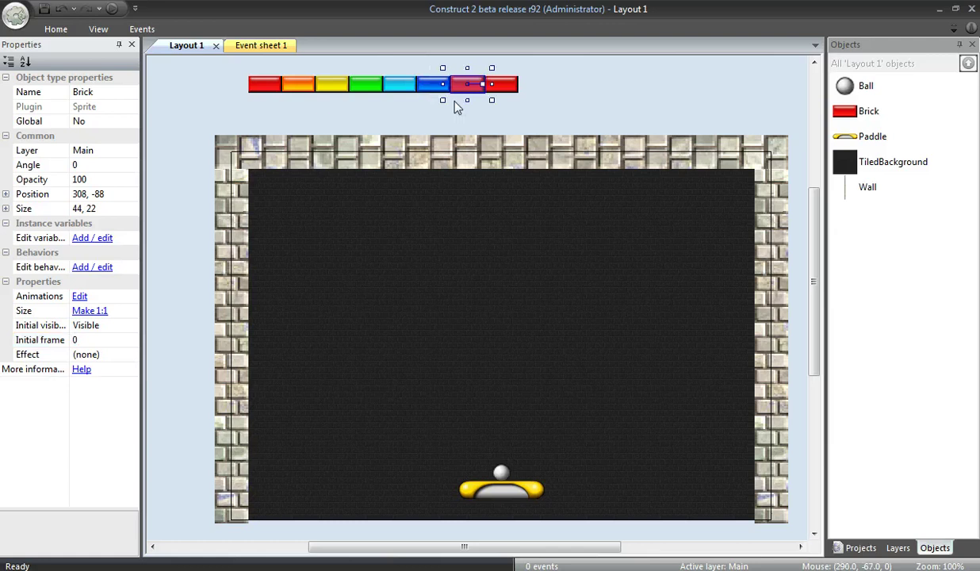
click(110, 340)
text(6)
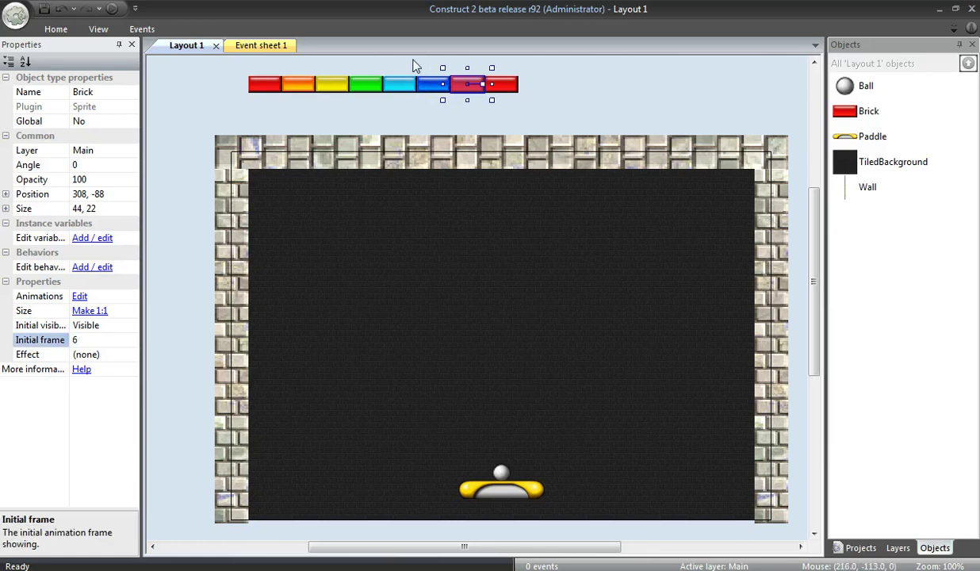
click(501, 84)
click(104, 339)
text(7)
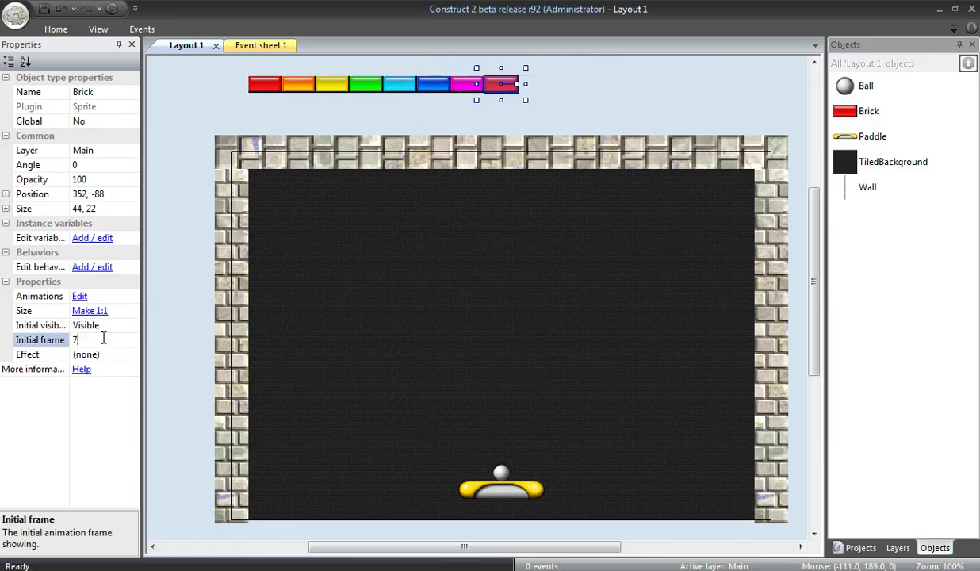
click(565, 94)
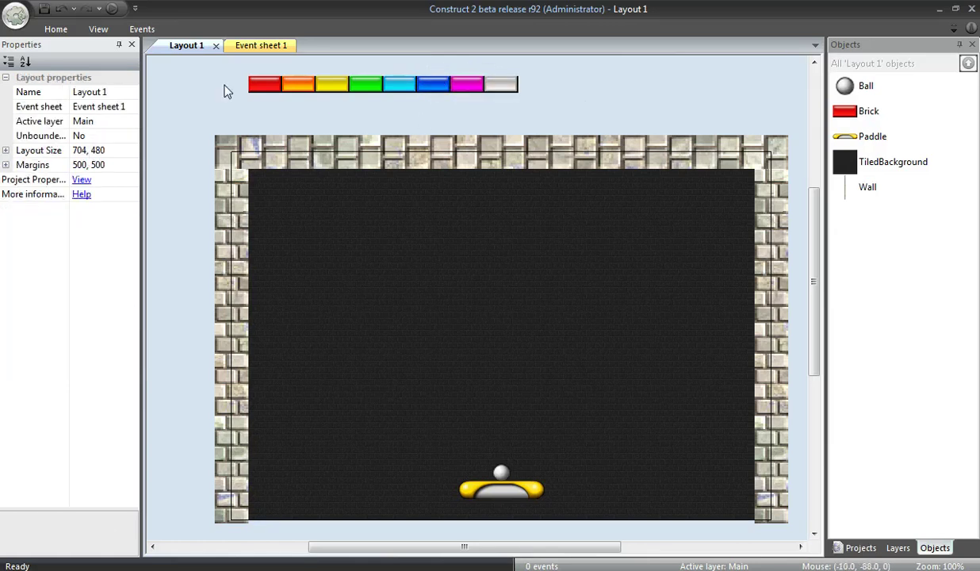
- Copy the rainbow brick row and paste it near the top of the play area
click(254, 89)
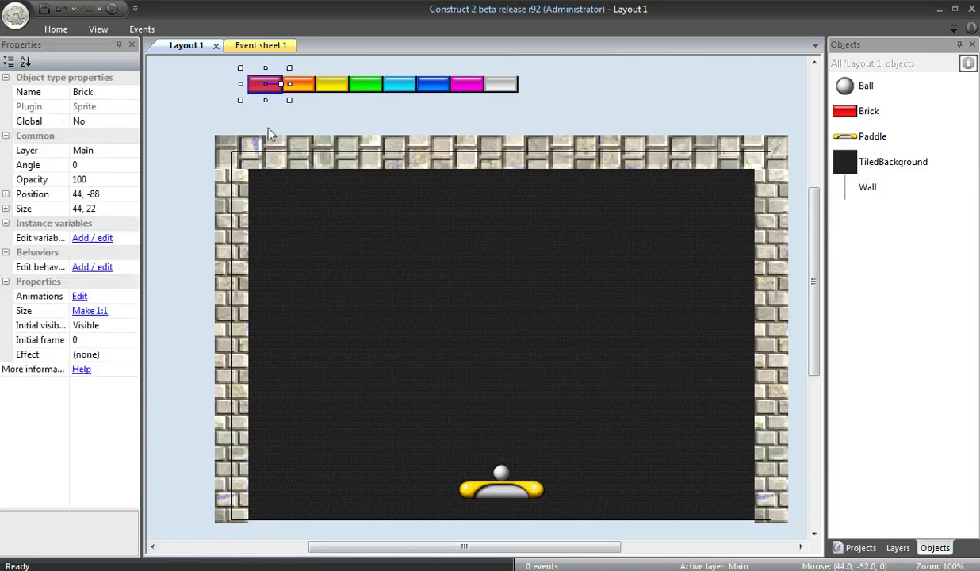
key(ctrl+v)
click(263, 192)
click(315, 99)
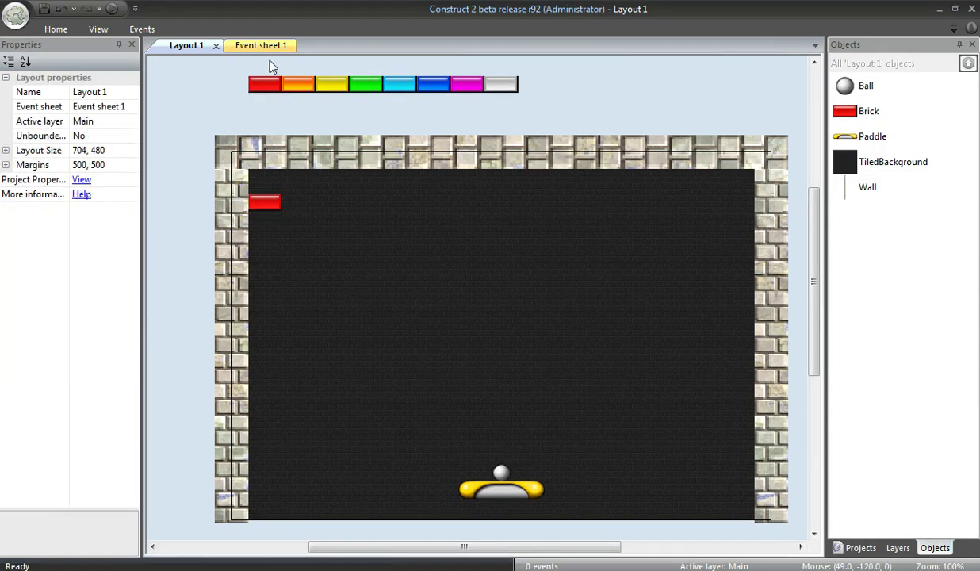
drag(260, 57, 512, 90)
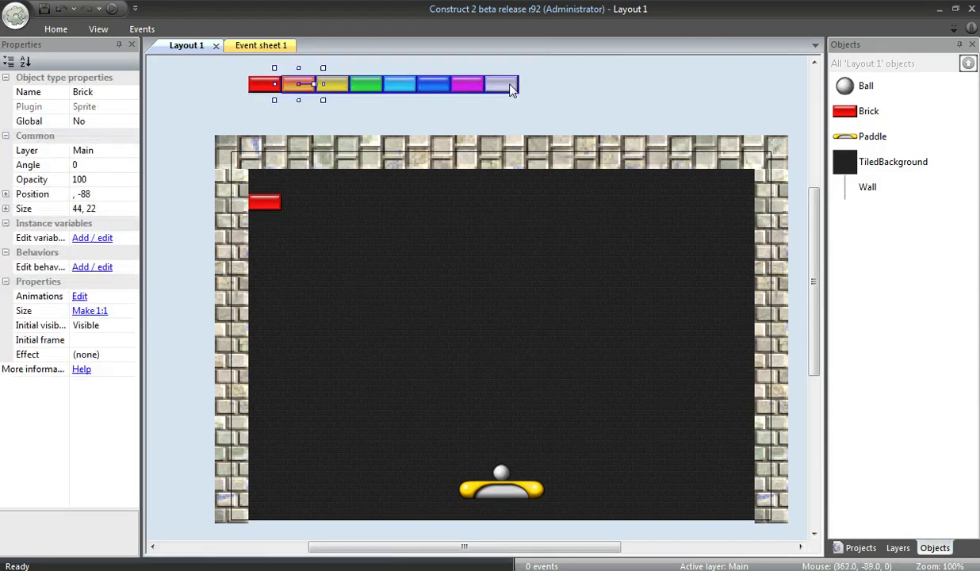
key(ctrl+c)
key(ctrl+v)
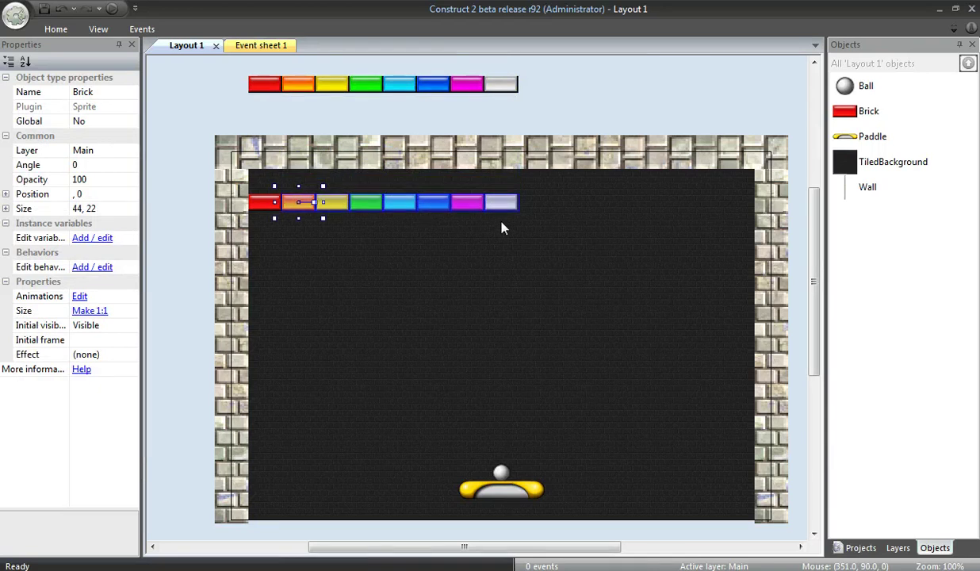
click(500, 228)
click(539, 160)
- Paste more rainbow rows stacked beneath it, making five rows, and select them all
drag(526, 173, 229, 231)
key(ctrl+v)
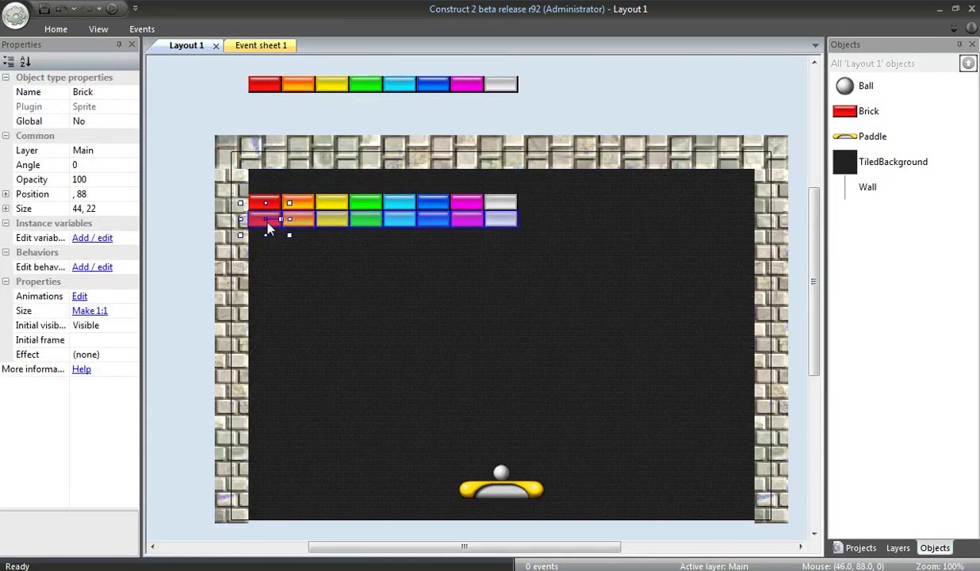
click(268, 238)
key(ctrl+v)
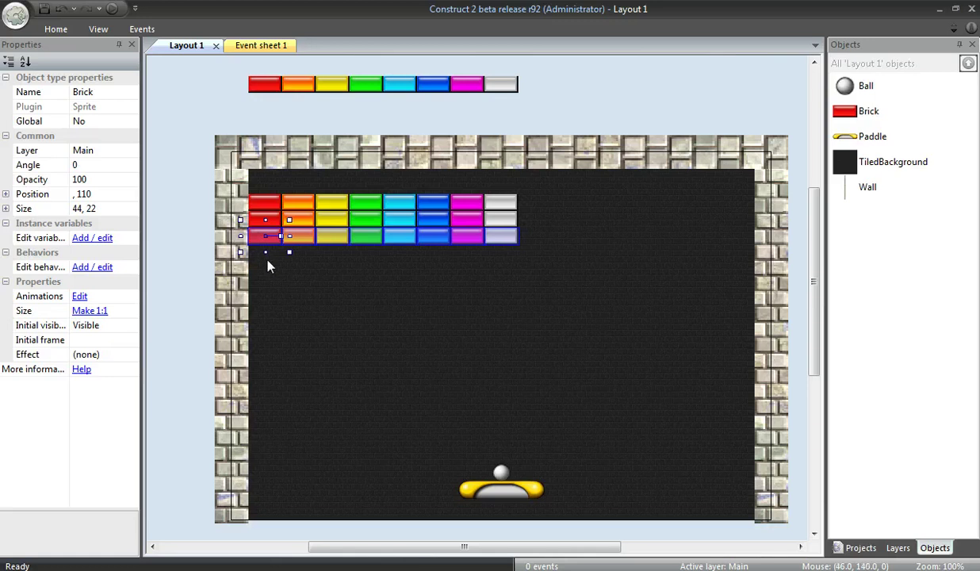
click(260, 259)
key(ctrl+v)
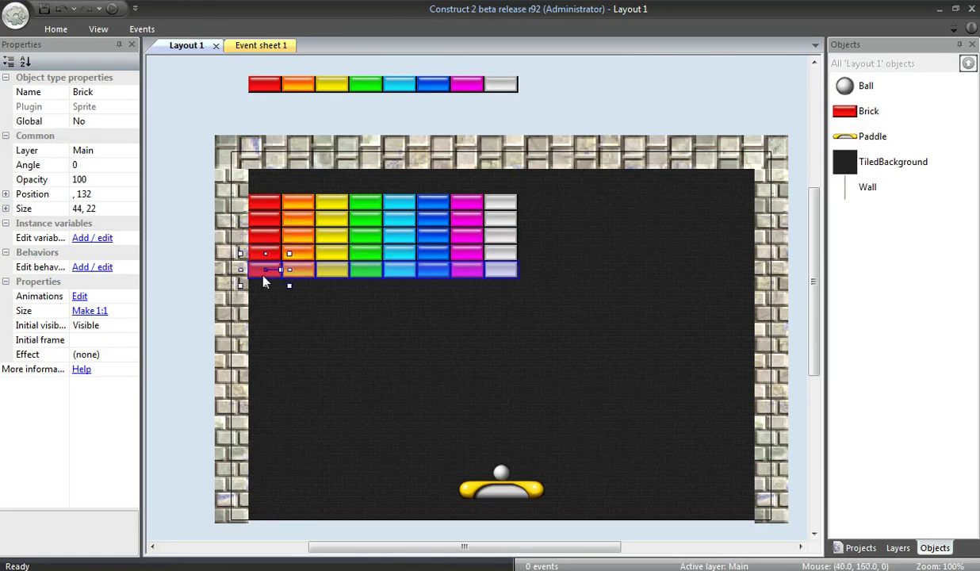
click(264, 281)
drag(528, 187, 264, 337)
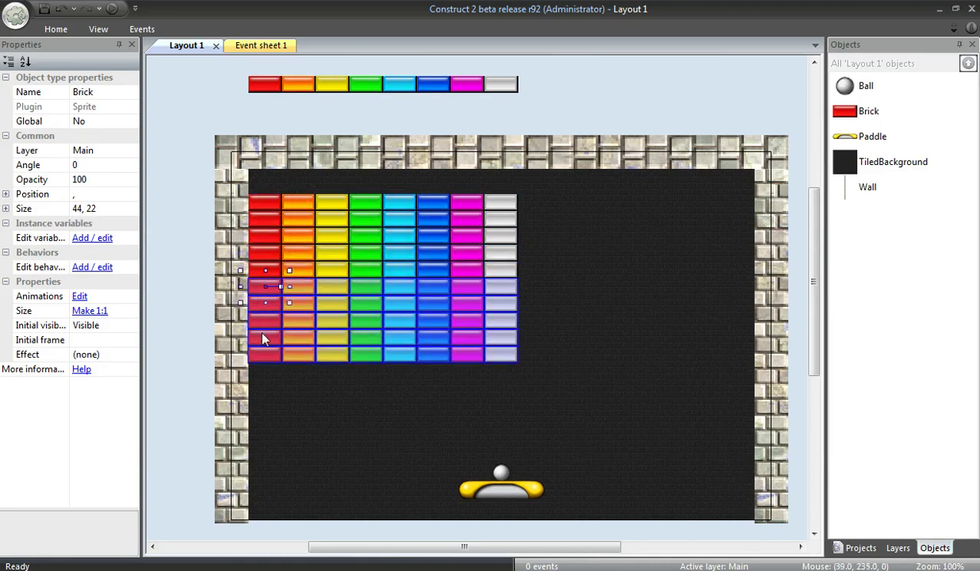
- Double the rows to ten, then paste a copy of the grid beside it to the right
click(564, 229)
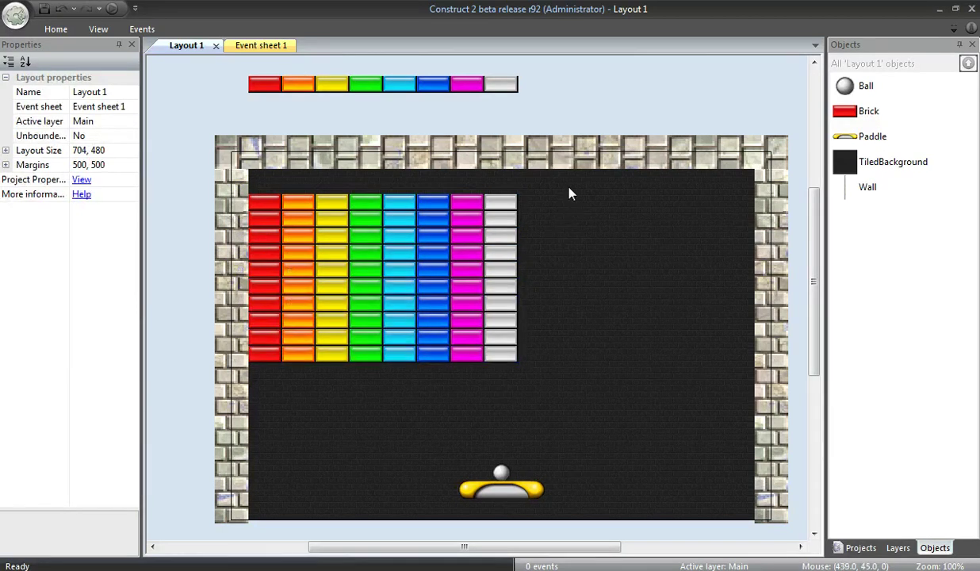
drag(568, 189, 219, 363)
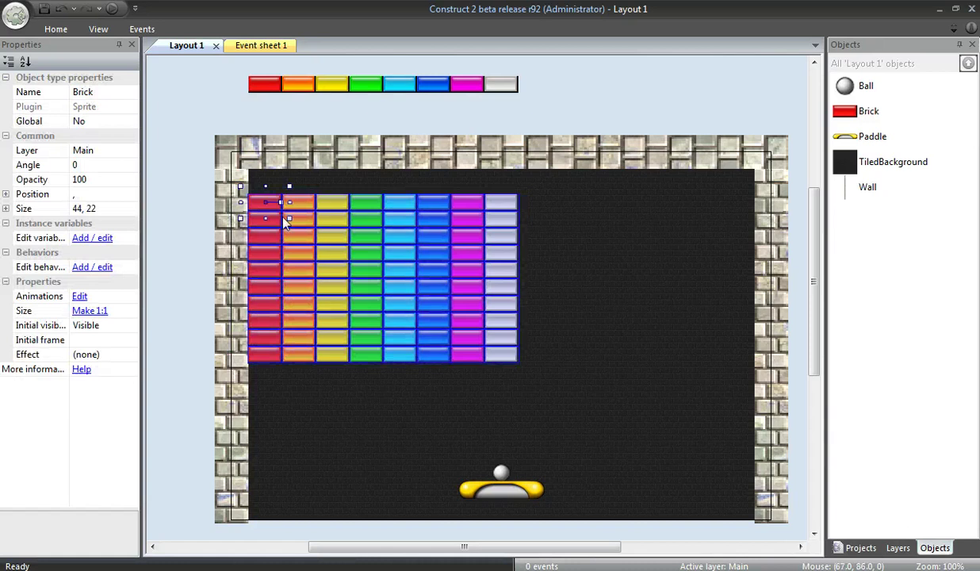
key(ctrl+v)
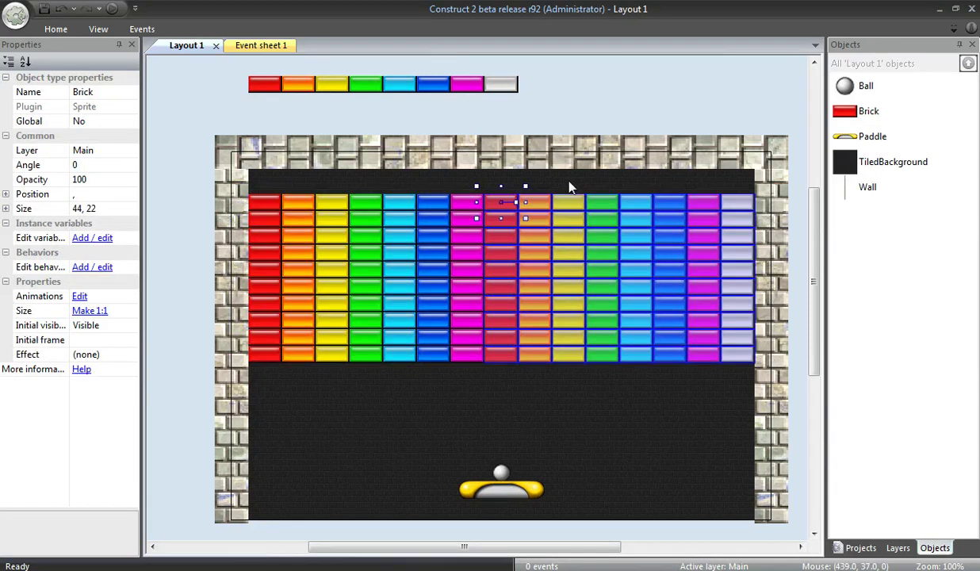
drag(495, 207, 528, 207)
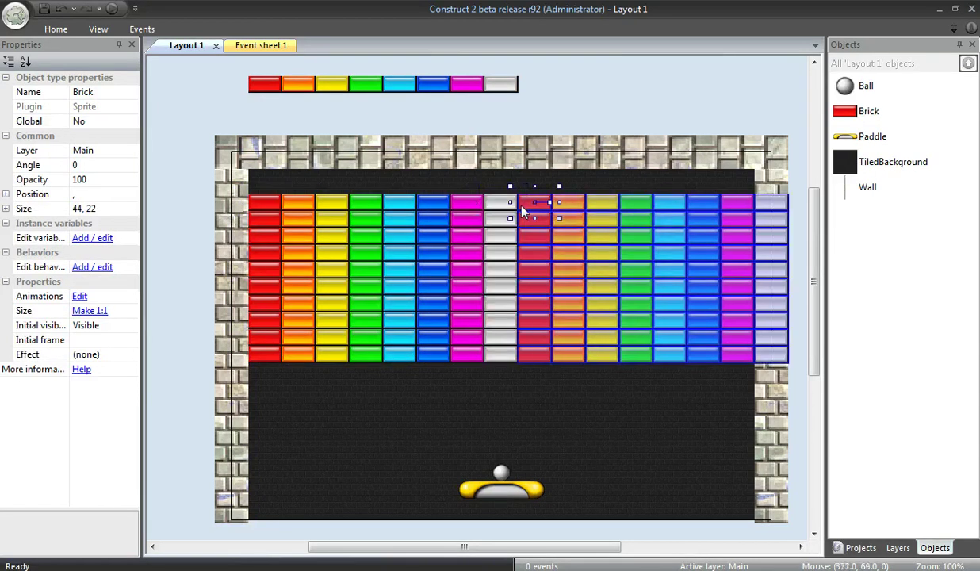
click(529, 185)
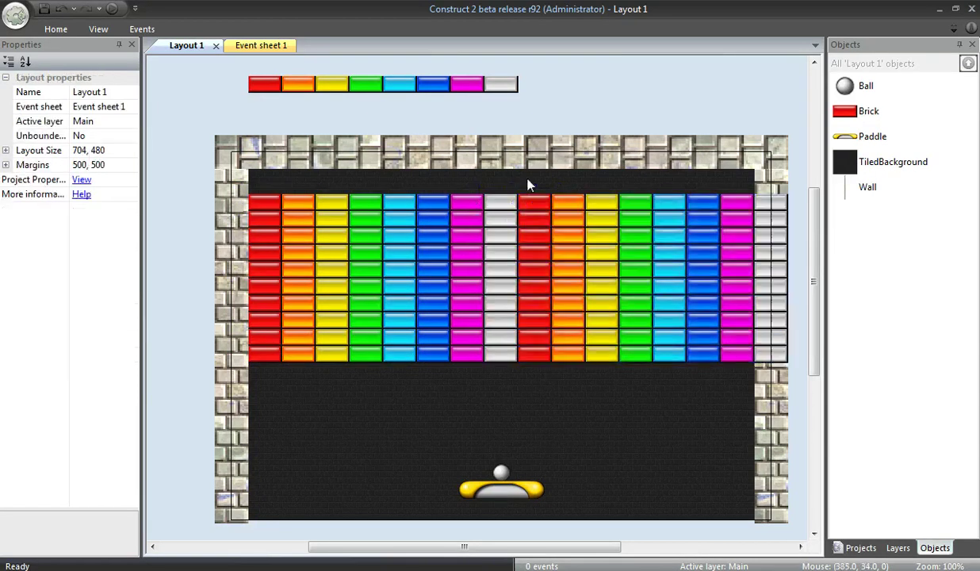